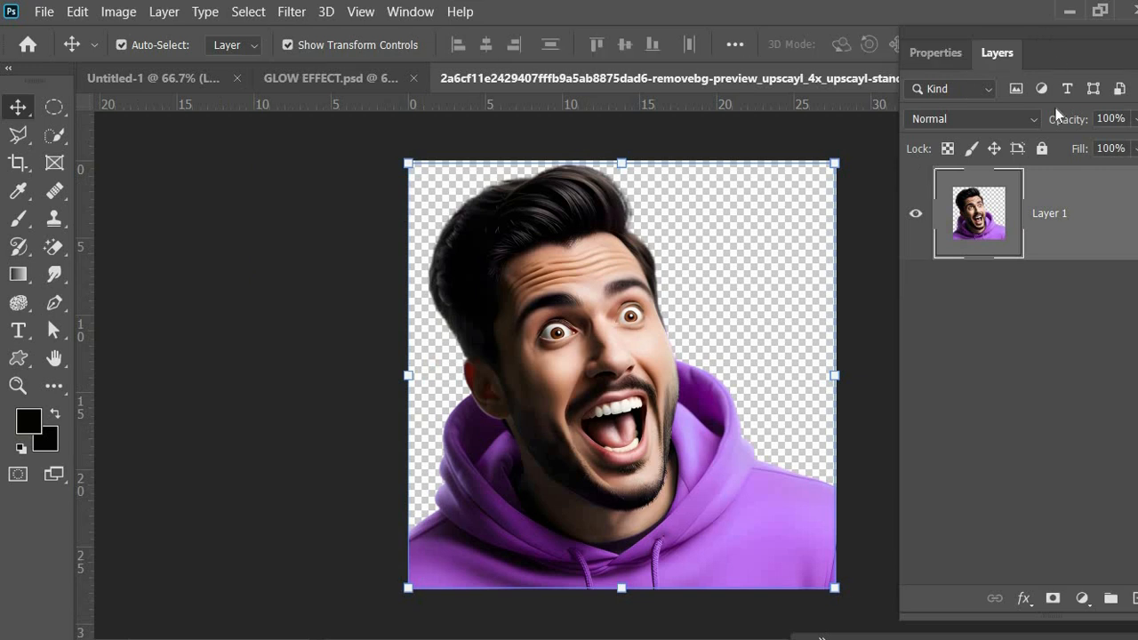
# Bring the portrait cutout into the Untitled-1 document as a layer and convert that layer to a smart object
pyautogui.moveTo(1056, 51); pyautogui.dragTo(1066, 81)
pyautogui.click(1113, 78)
pyautogui.click(154, 70)
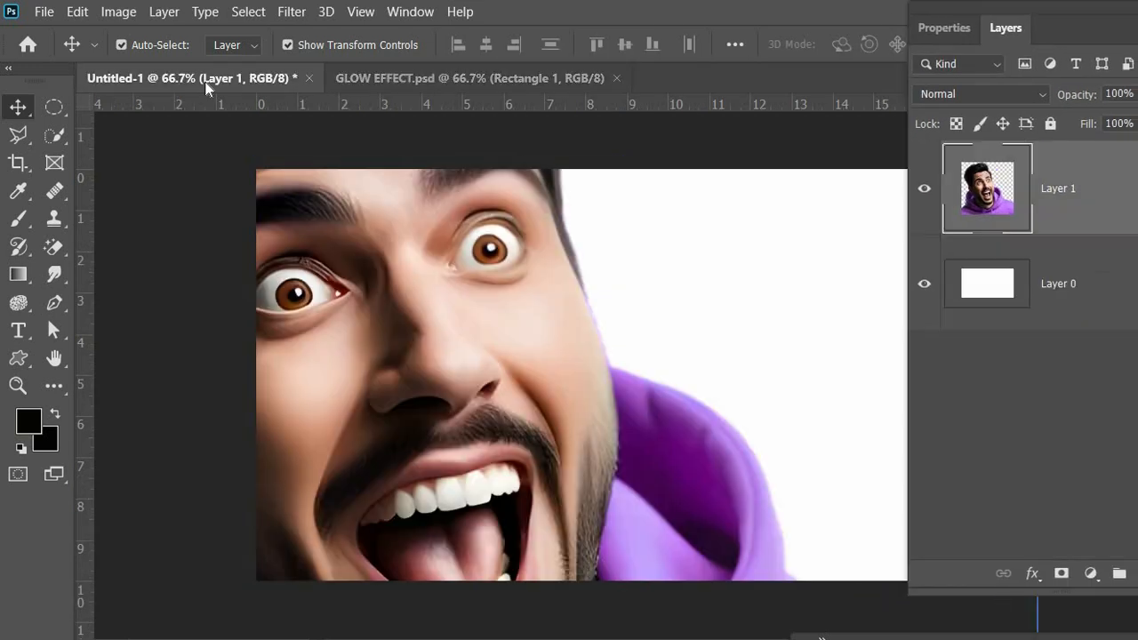
pyautogui.rightClick(1077, 206)
pyautogui.click(916, 311)
# Scale the portrait down to about 42% and place it in the left half of the canvas, cropping it at the bottom edge
pyautogui.scroll(-11, 513, 308)
pyautogui.moveTo(367, 186); pyautogui.dragTo(657, 490)
pyautogui.moveTo(725, 538); pyautogui.dragTo(579, 388)
pyautogui.moveTo(512, 340); pyautogui.dragTo(513, 318)
pyautogui.moveTo(621, 436); pyautogui.dragTo(688, 497)
pyautogui.moveTo(601, 409)
pyautogui.mouseDown()
pyautogui.moveTo(567, 402)
pyautogui.moveTo(580, 406)
pyautogui.mouseUp()
pyautogui.moveTo(669, 303); pyautogui.dragTo(662, 313)
pyautogui.press('Return')
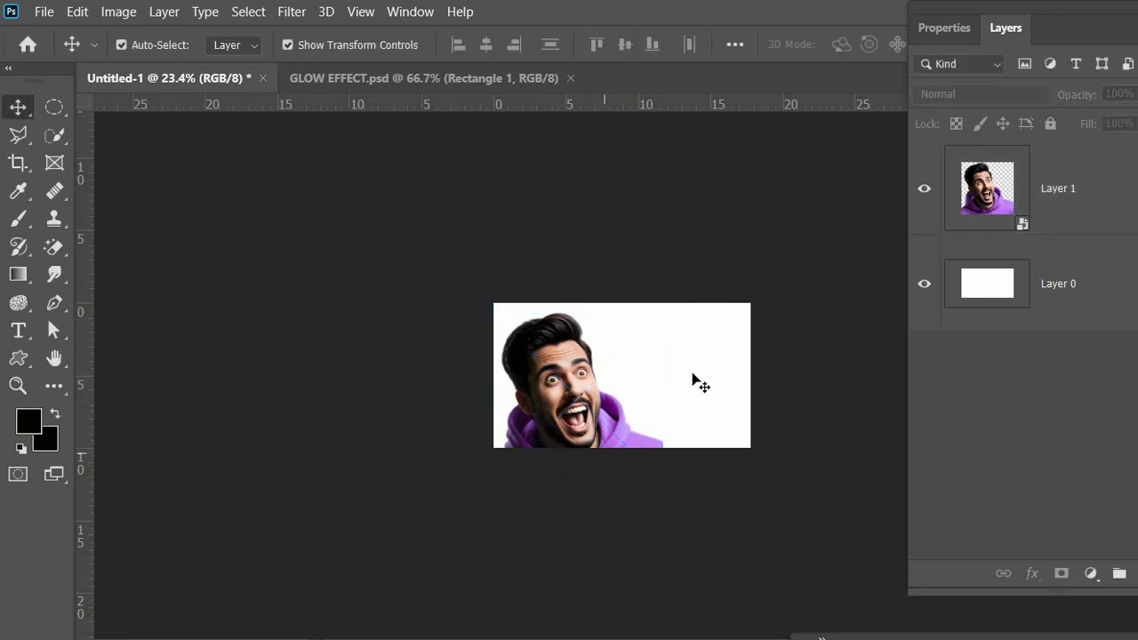
pyautogui.hotkey('ctrl', '0')
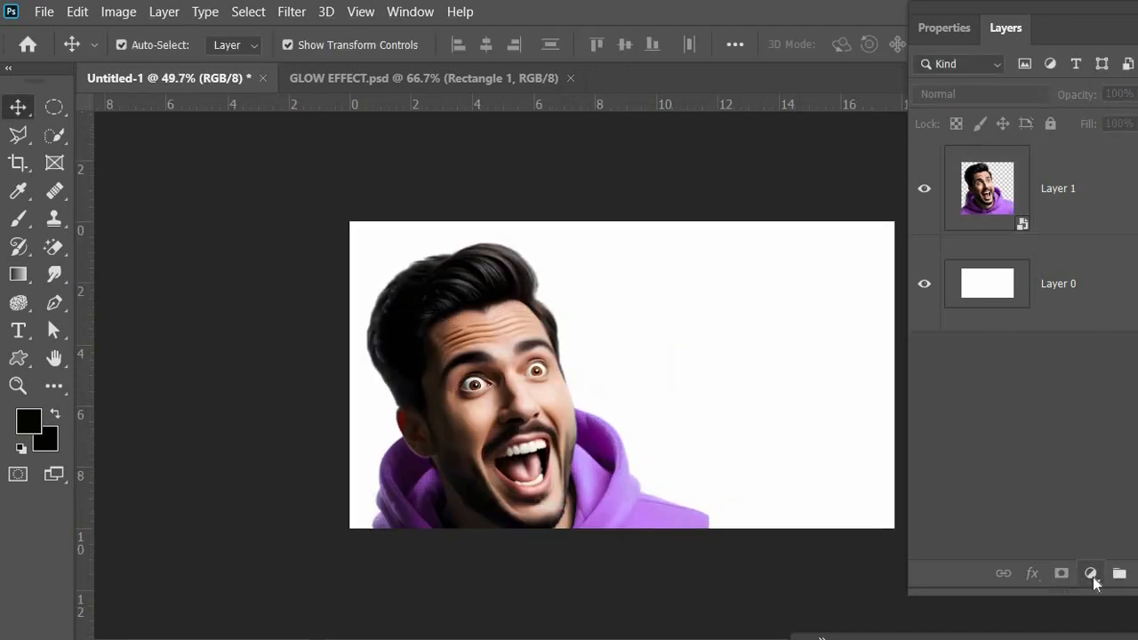
# Add a bright magenta Solid Color fill layer above the portrait
pyautogui.click(1092, 574)
pyautogui.click(1033, 204)
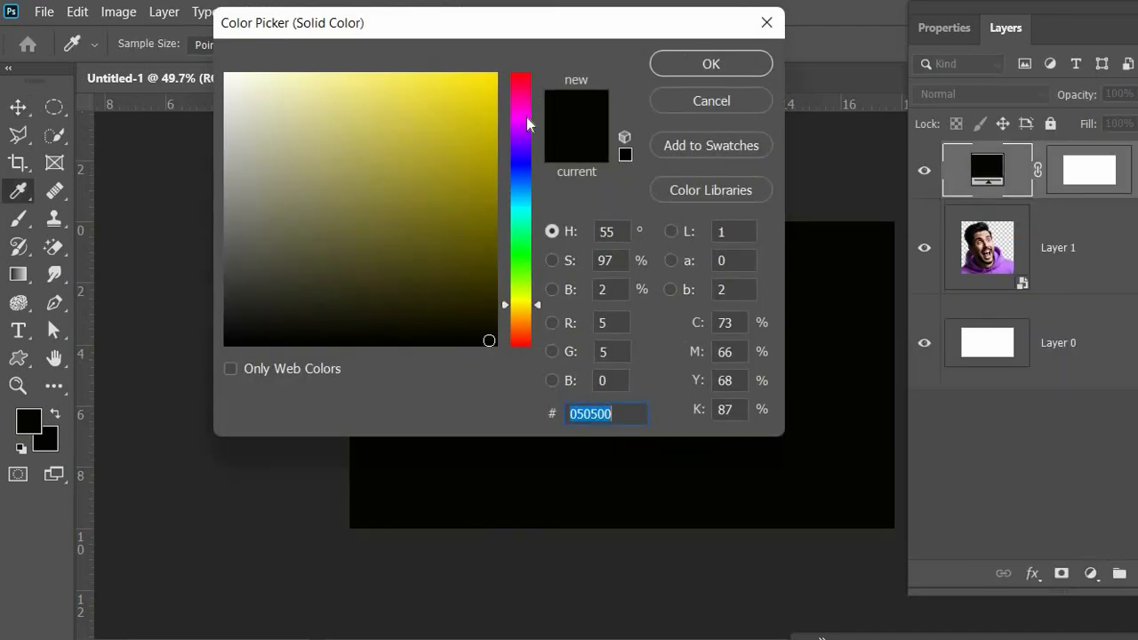
pyautogui.click(524, 117)
pyautogui.click(760, 69)
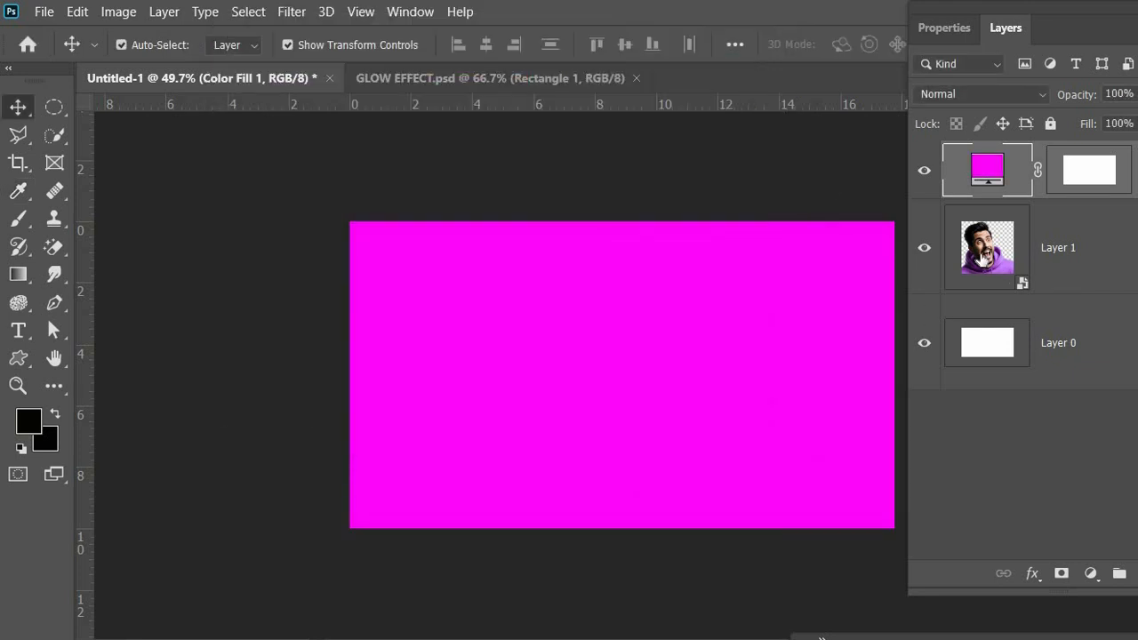
# Set the magenta fill layer's blend mode to Screen and its opacity to 33%
pyautogui.click(981, 93)
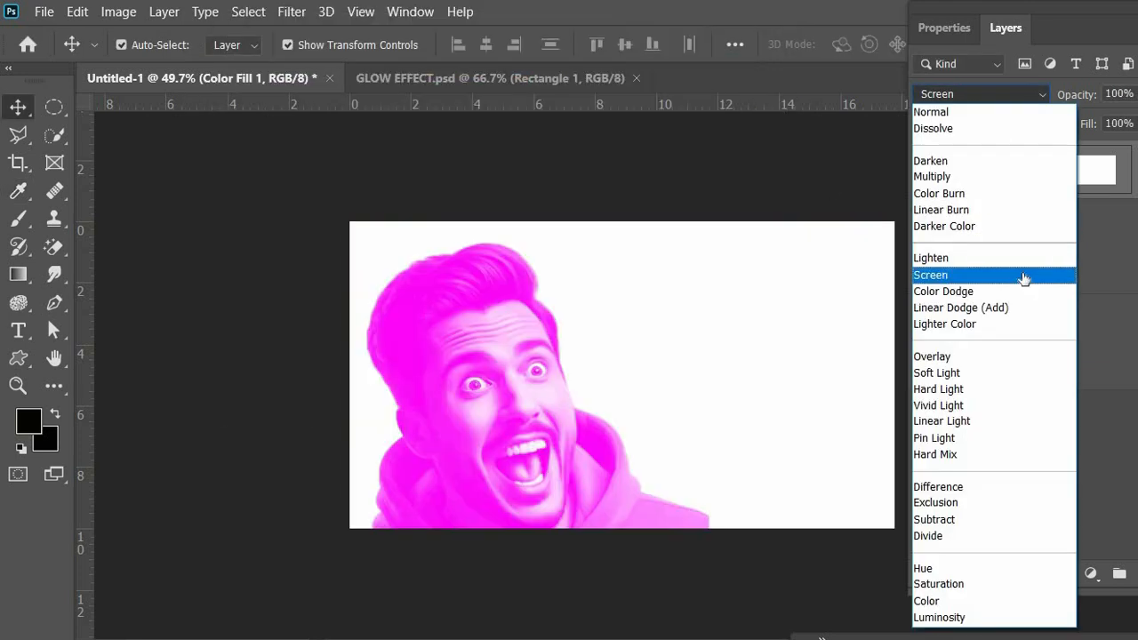
pyautogui.click(1022, 274)
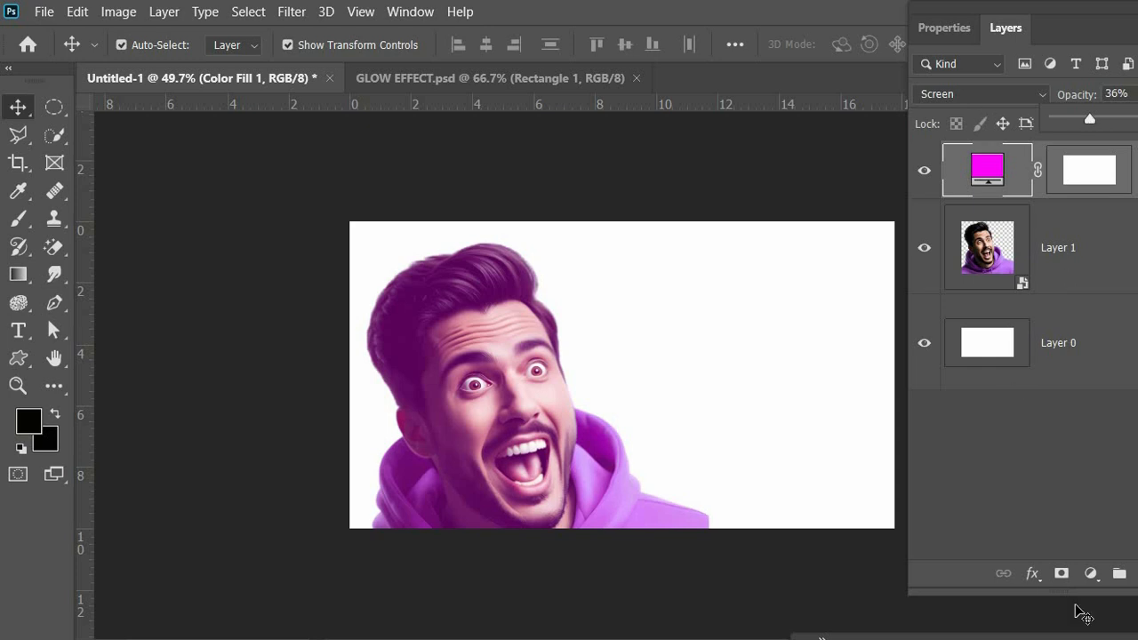
pyautogui.click(698, 258)
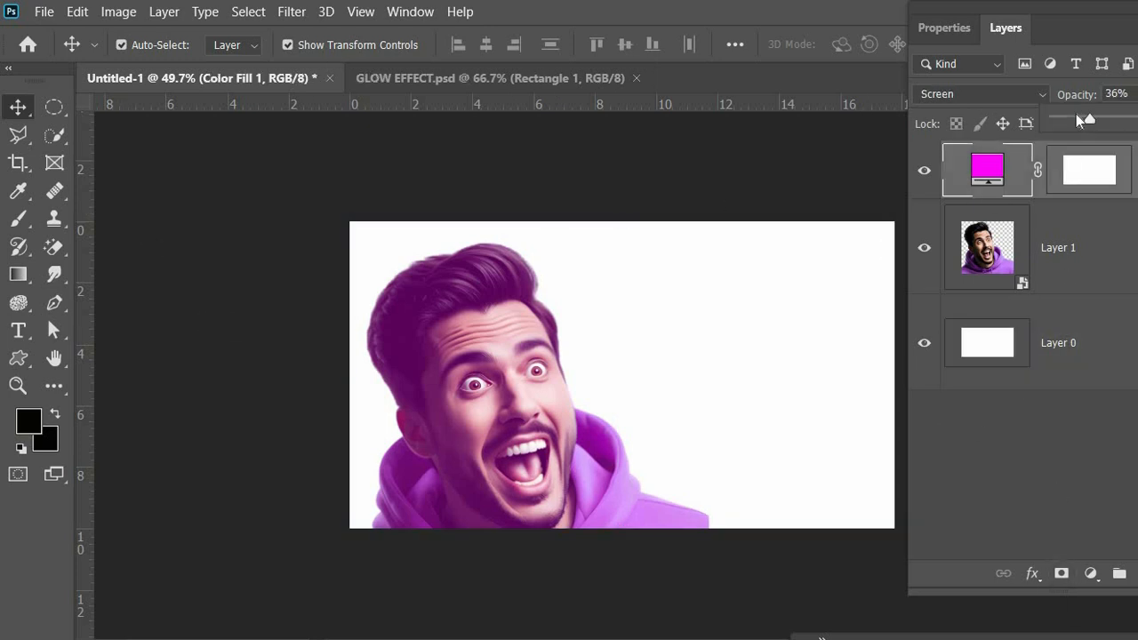
pyautogui.moveTo(1089, 119); pyautogui.dragTo(1086, 119)
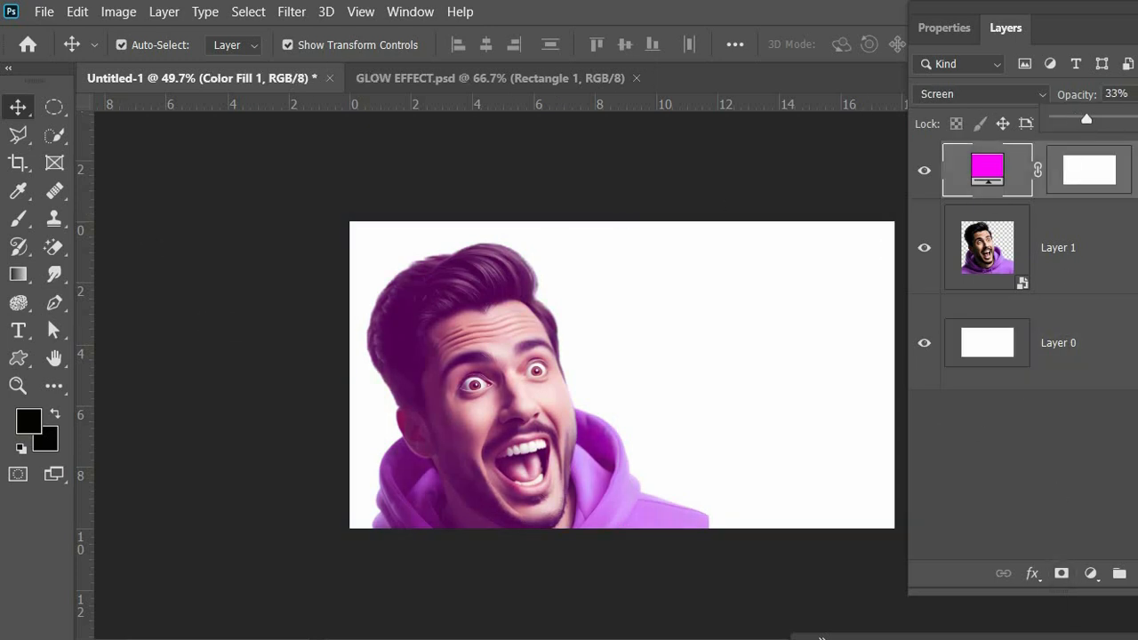
# Open the Camera Raw Filter on the portrait layer and set exposure +0.35, contrast +31, highlights -7, shadows +43, whites -13 and blacks -18
pyautogui.click(989, 249)
pyautogui.click(291, 12)
pyautogui.click(332, 146)
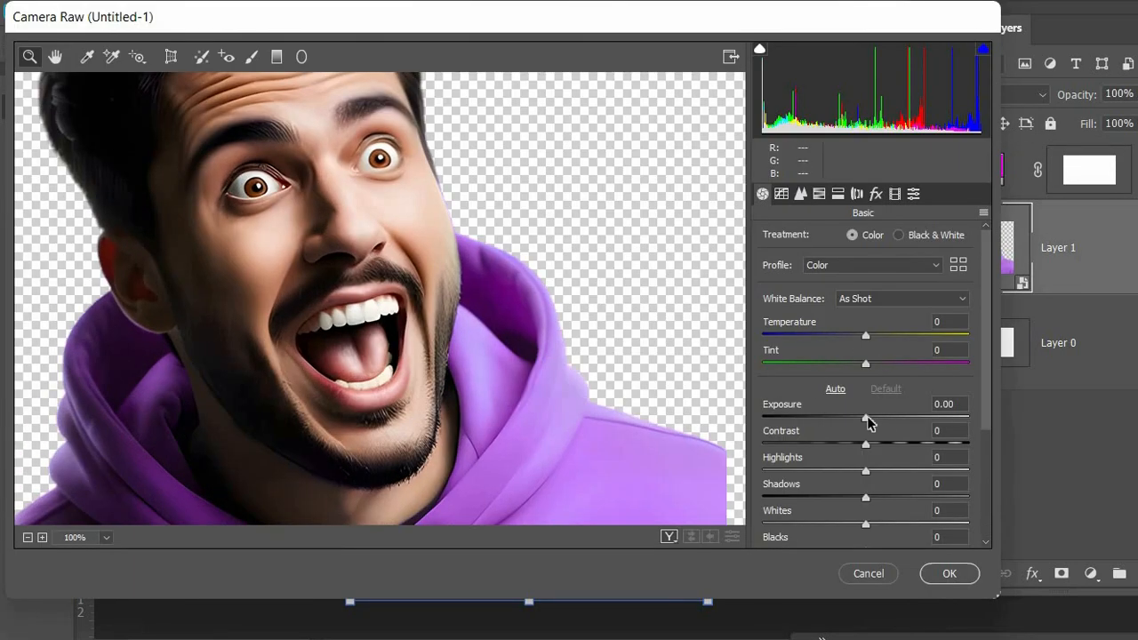
pyautogui.moveTo(866, 418); pyautogui.dragTo(859, 472)
pyautogui.moveTo(866, 498)
pyautogui.mouseDown()
pyautogui.moveTo(925, 569)
pyautogui.moveTo(870, 495)
pyautogui.mouseUp()
pyautogui.moveTo(866, 445); pyautogui.dragTo(887, 470)
# Set texture to +22, clarity to +24 and saturation to +7, and apply the Camera Raw Filter to the portrait
pyautogui.scroll(-1, 864, 491)
pyautogui.scroll(-1, 871, 503)
pyautogui.scroll(-1, 871, 500)
pyautogui.scroll(-2, 866, 530)
pyautogui.moveTo(865, 536); pyautogui.dragTo(872, 533)
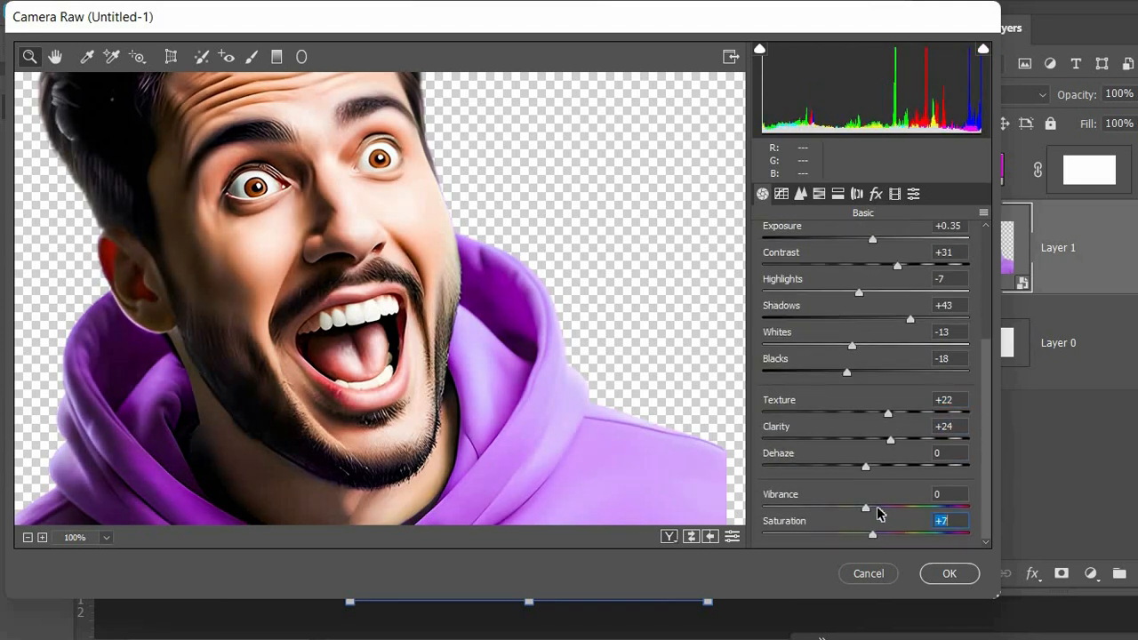
pyautogui.click(949, 573)
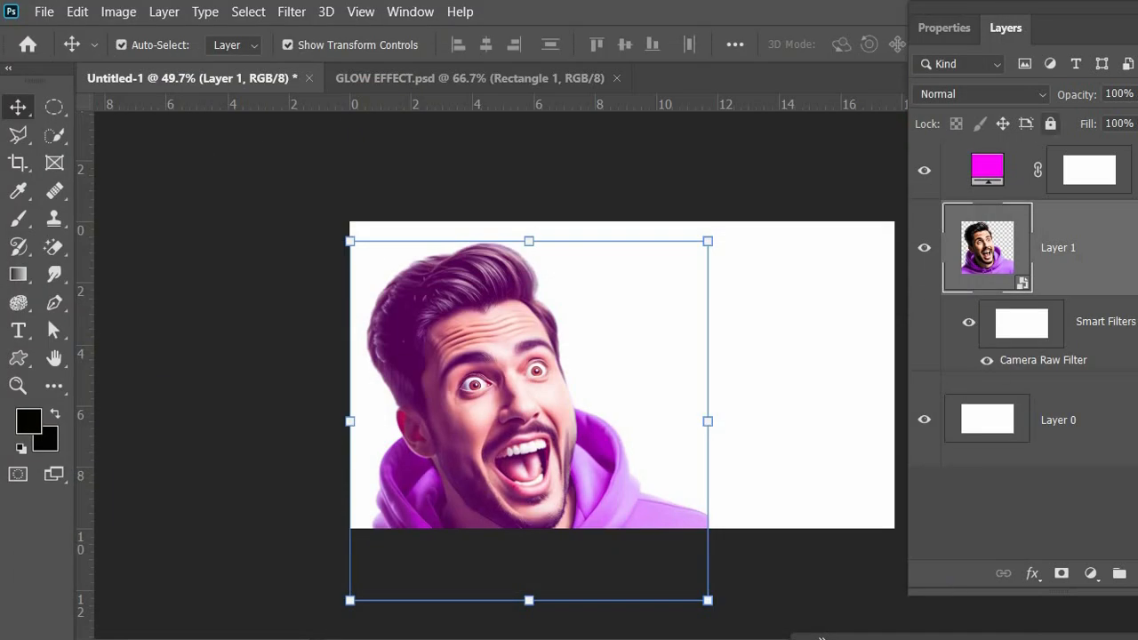
pyautogui.click(995, 333)
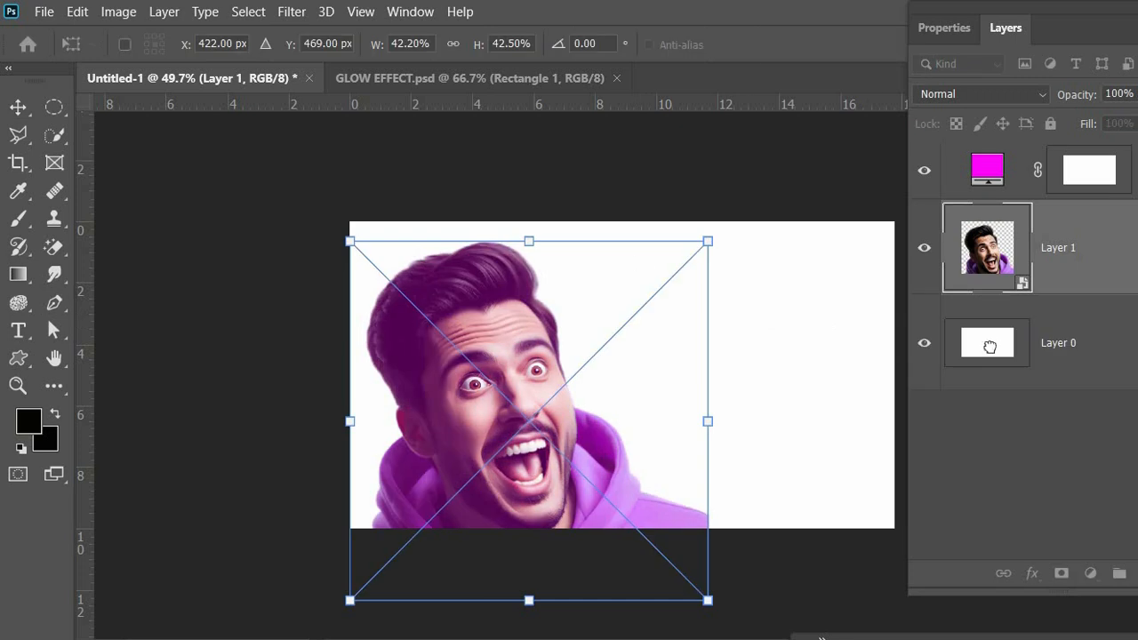
pyautogui.click(984, 431)
pyautogui.click(999, 251)
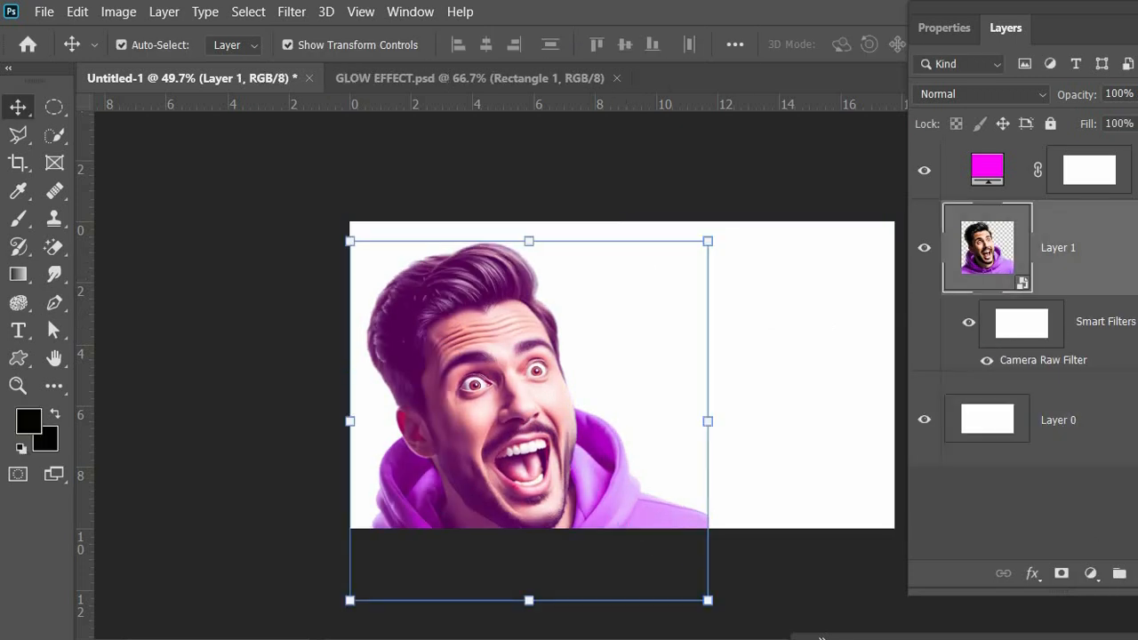
# Add one empty layer above the portrait layer and another directly beneath it
pyautogui.click(1119, 574)
pyautogui.hotkey('ctrl', 'shift', 'alt', 'n')
pyautogui.moveTo(999, 249); pyautogui.dragTo(978, 525)
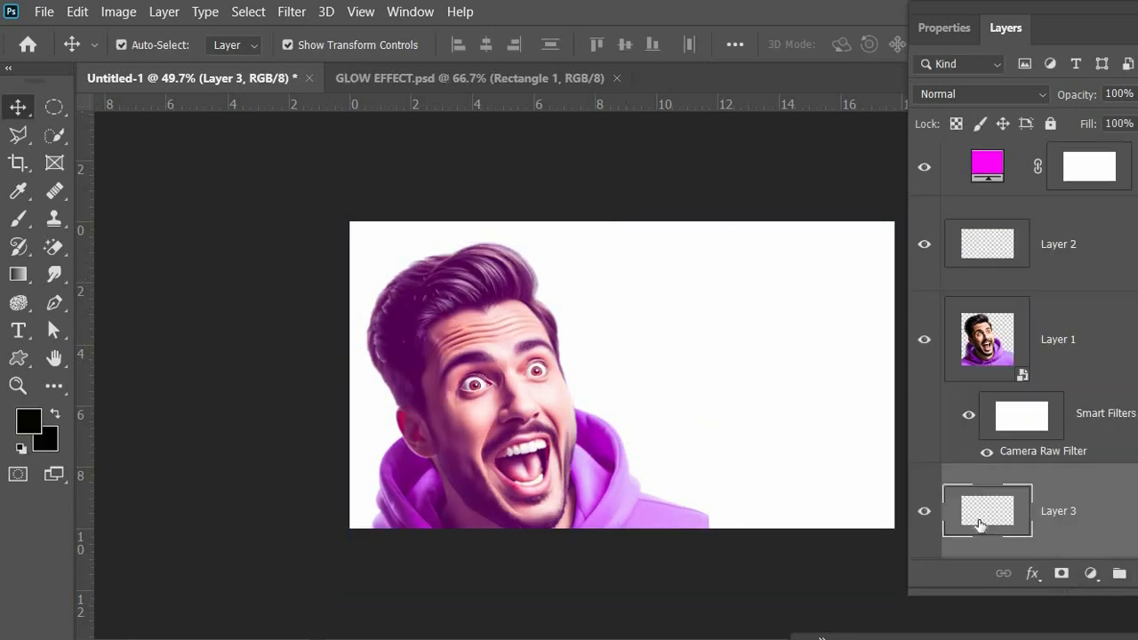
# Draw a rectangle of about 1327 by 767 px with a black gradient fill, covering the whole canvas behind the portrait
pyautogui.rightClick(18, 357)
pyautogui.click(98, 359)
pyautogui.click(238, 44)
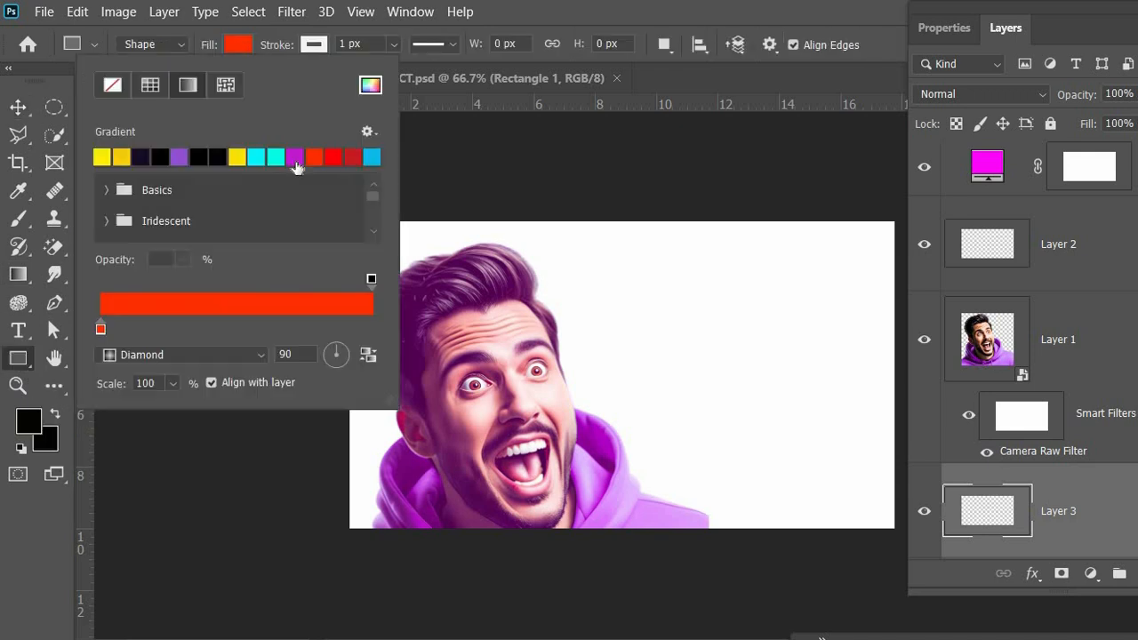
pyautogui.click(198, 157)
pyautogui.click(343, 214)
pyautogui.moveTo(335, 215); pyautogui.dragTo(900, 541)
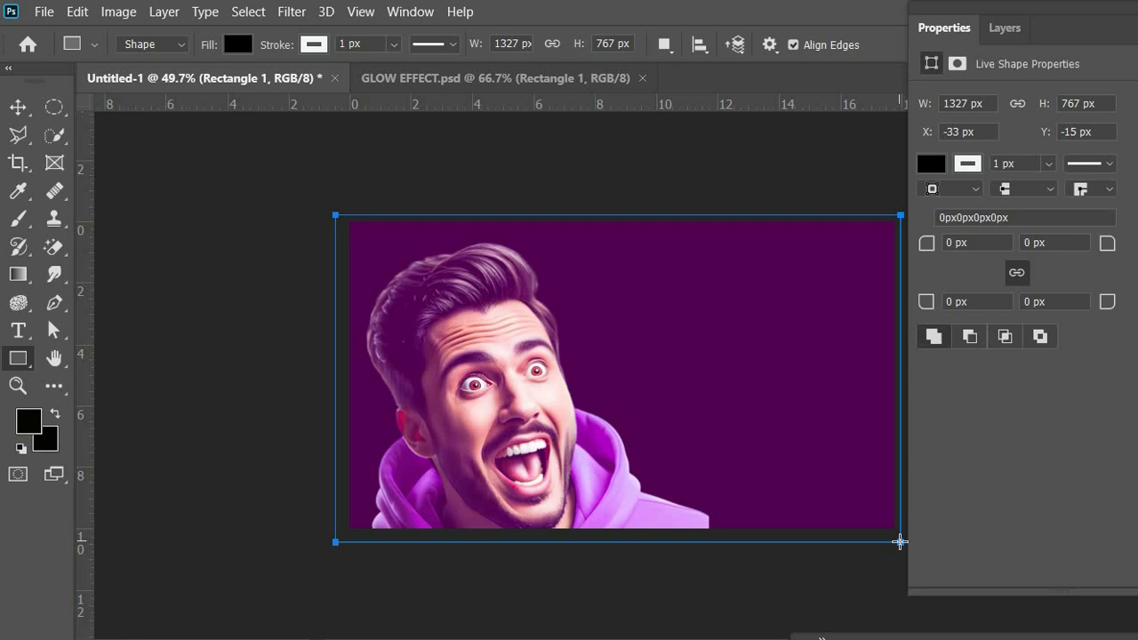
# Try purple and magenta gradient presets as the background rectangle's fill and return it to black
pyautogui.click(930, 163)
pyautogui.click(971, 277)
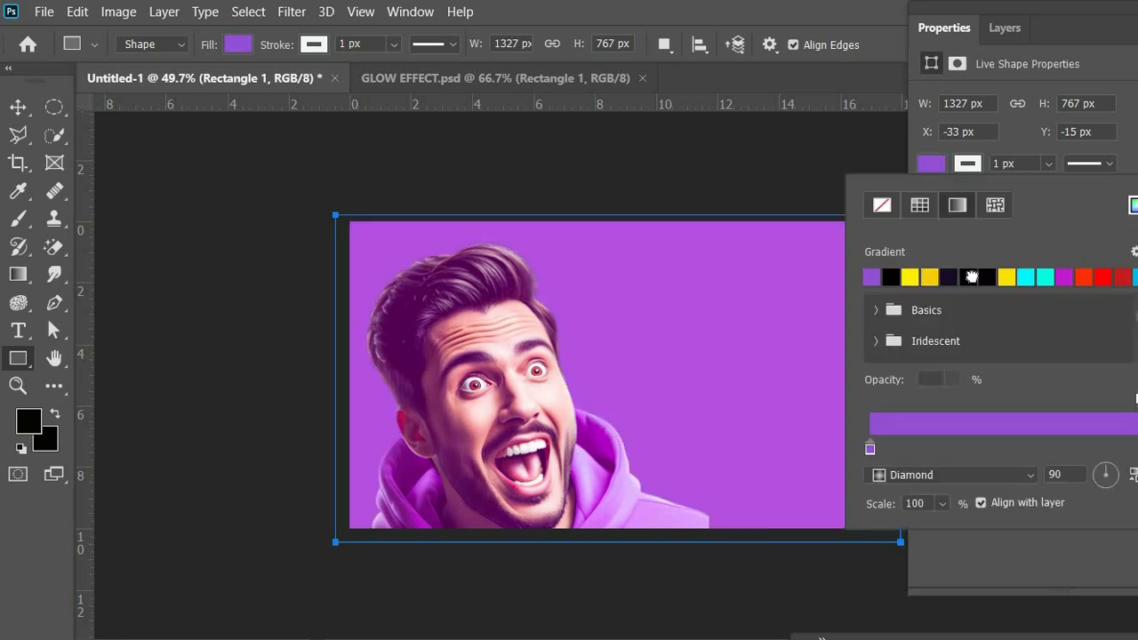
pyautogui.click(947, 278)
pyautogui.click(986, 280)
pyautogui.click(1063, 279)
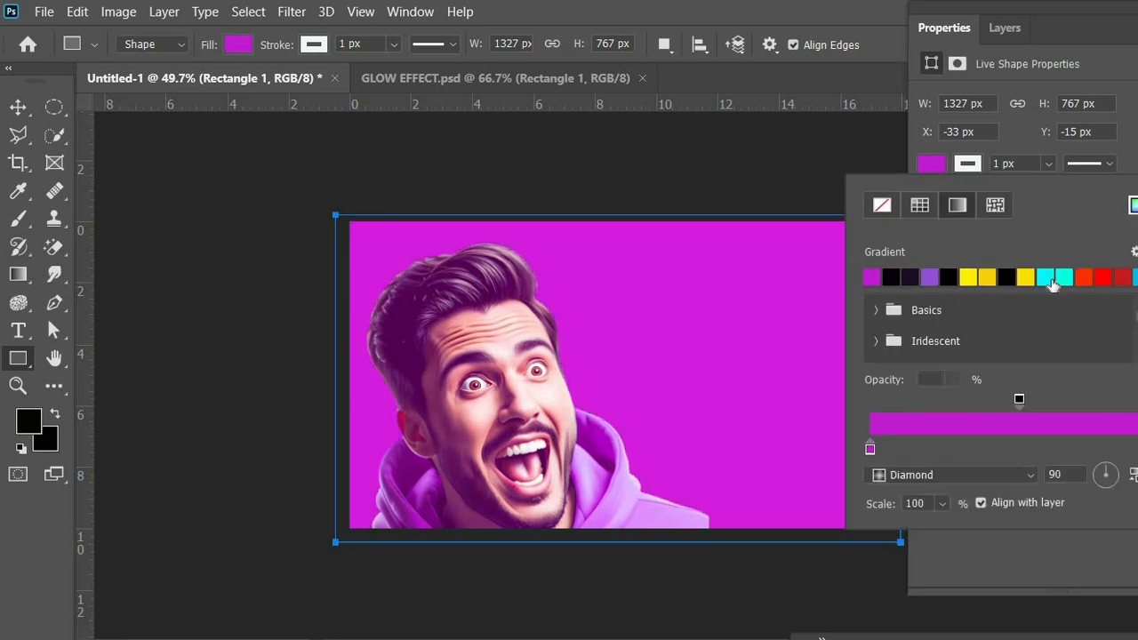
pyautogui.click(1007, 276)
pyautogui.click(1005, 27)
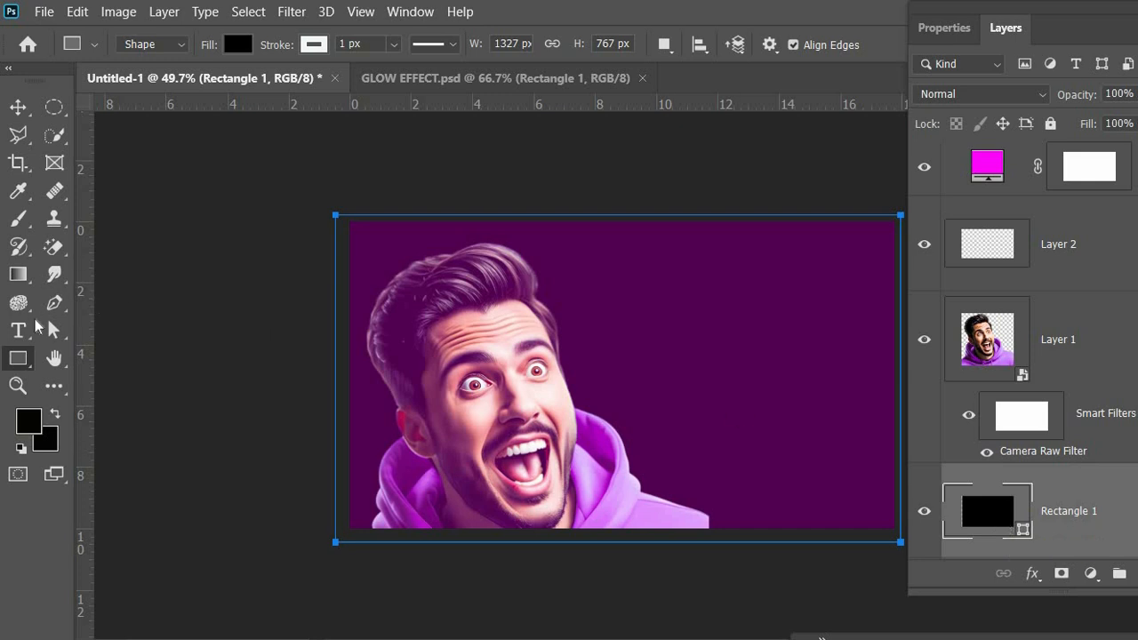
# Choose the Brush tool and set the foreground colour to magenta ea03fc
pyautogui.click(20, 224)
pyautogui.click(33, 415)
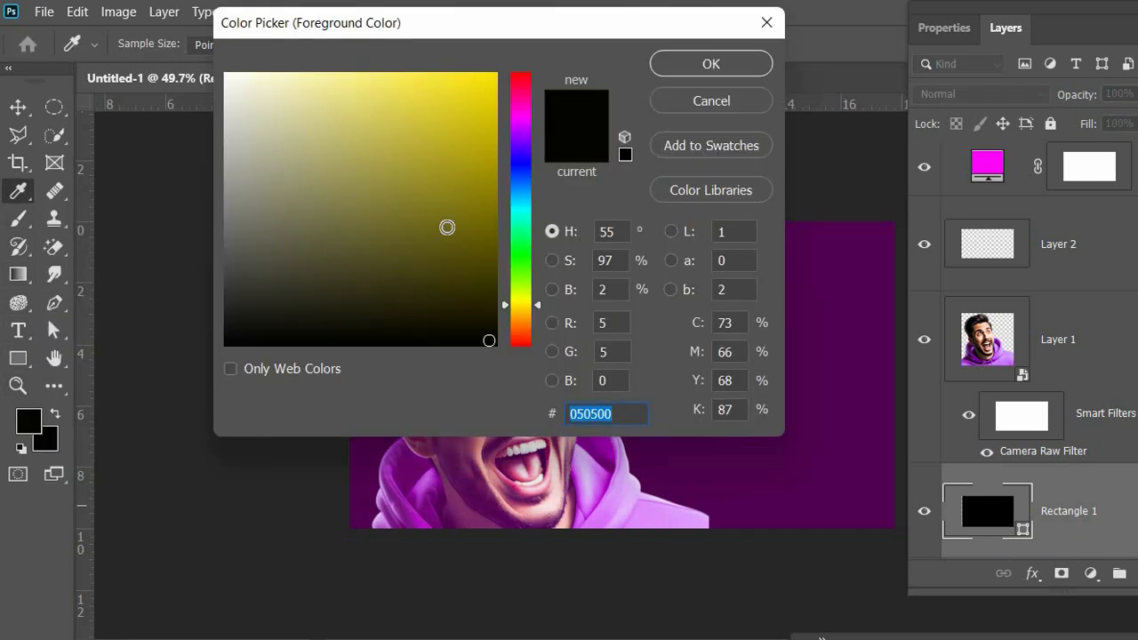
pyautogui.click(521, 121)
pyautogui.click(450, 205)
pyautogui.write('ea03fc')
pyautogui.click(711, 64)
# Add a new layer above the background rectangle and paint a magenta glow behind the man with a soft 1200 px brush
pyautogui.scroll(-1, 1009, 480)
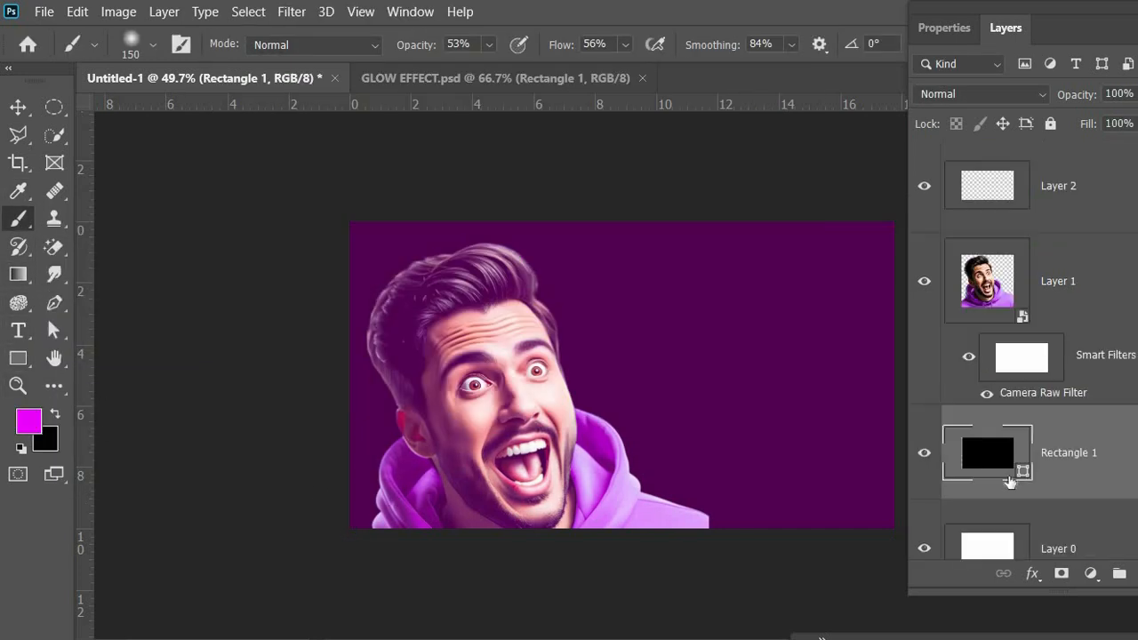
pyautogui.hotkey('ctrl', 'alt', 'shift', 'n')
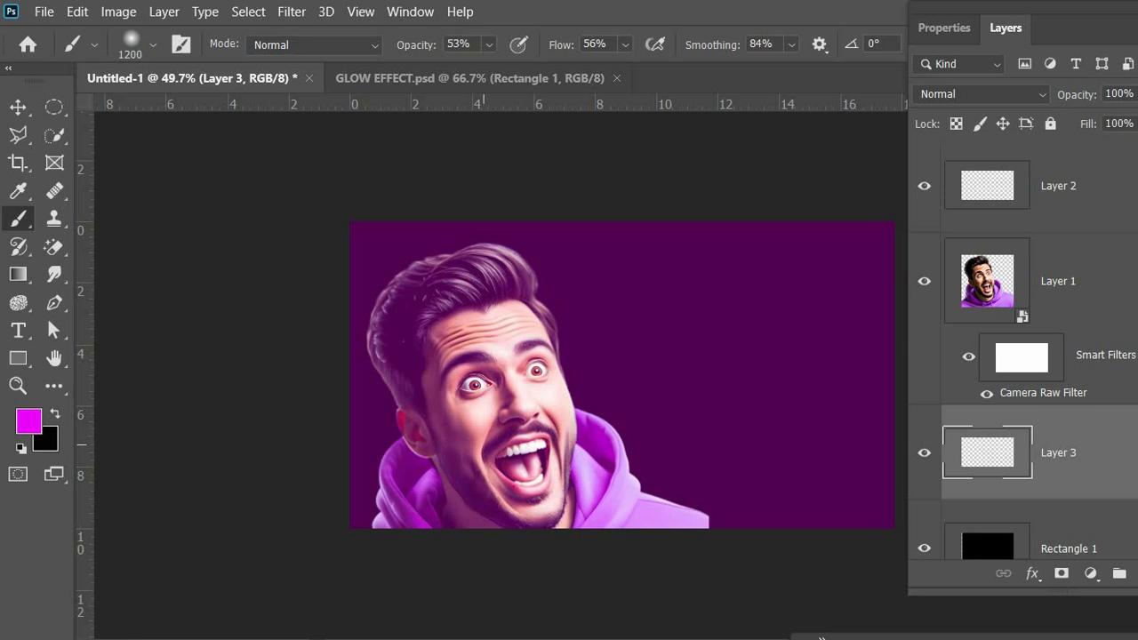
pyautogui.click(482, 445)
pyautogui.click(483, 444)
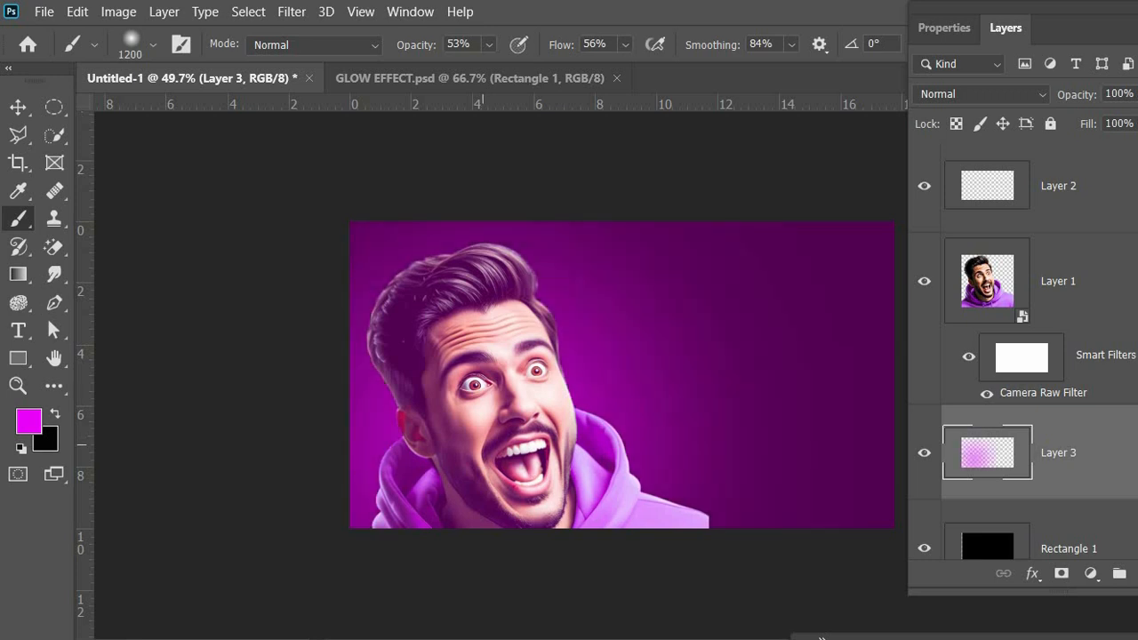
pyautogui.click(481, 444)
# Set the foreground colour to lighter pink ec65f7 and dab a smaller glow behind the man with a 900 px brush
pyautogui.click(27, 420)
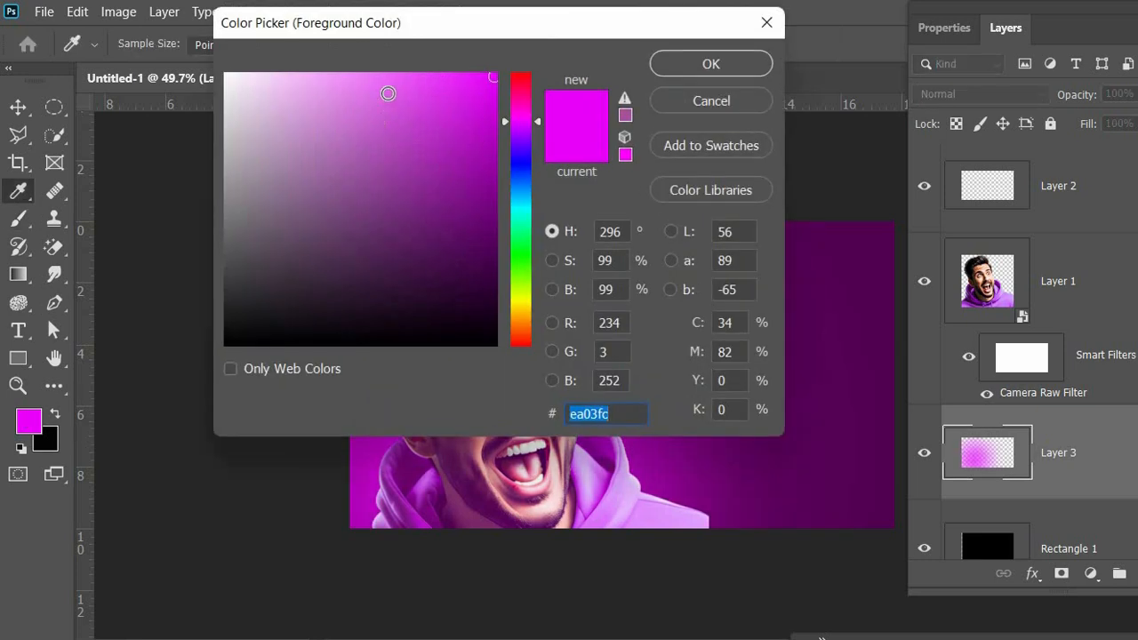
pyautogui.click(749, 61)
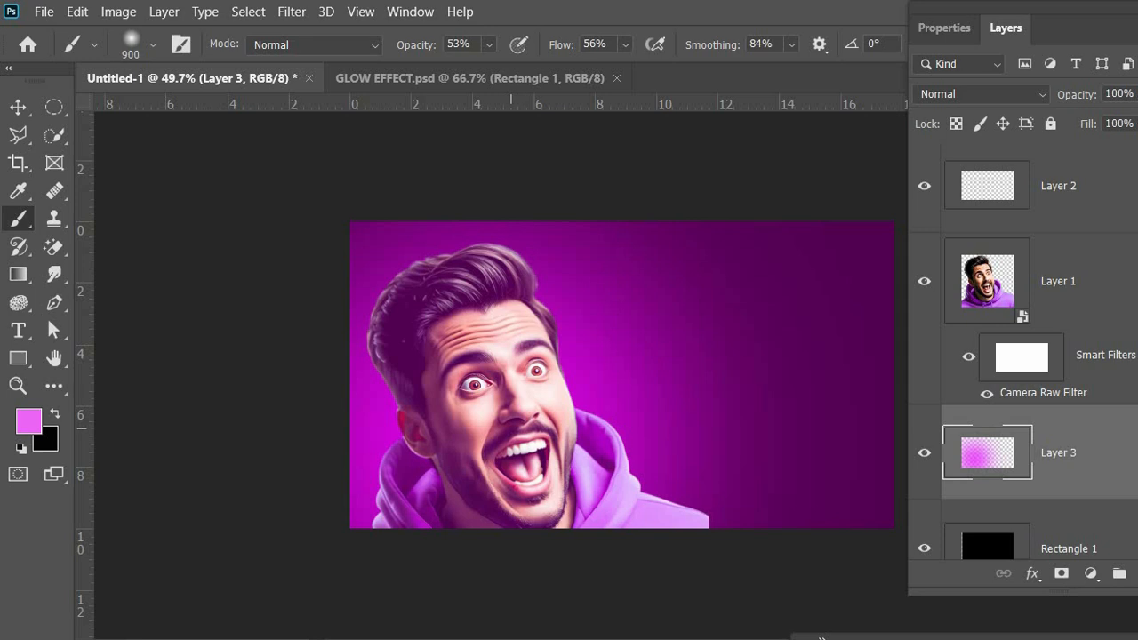
pyautogui.click(511, 428)
pyautogui.click(511, 428)
pyautogui.click(511, 429)
# Pick a paler pink foreground colour and build up the centre of the glow with a 700 px brush
pyautogui.click(27, 426)
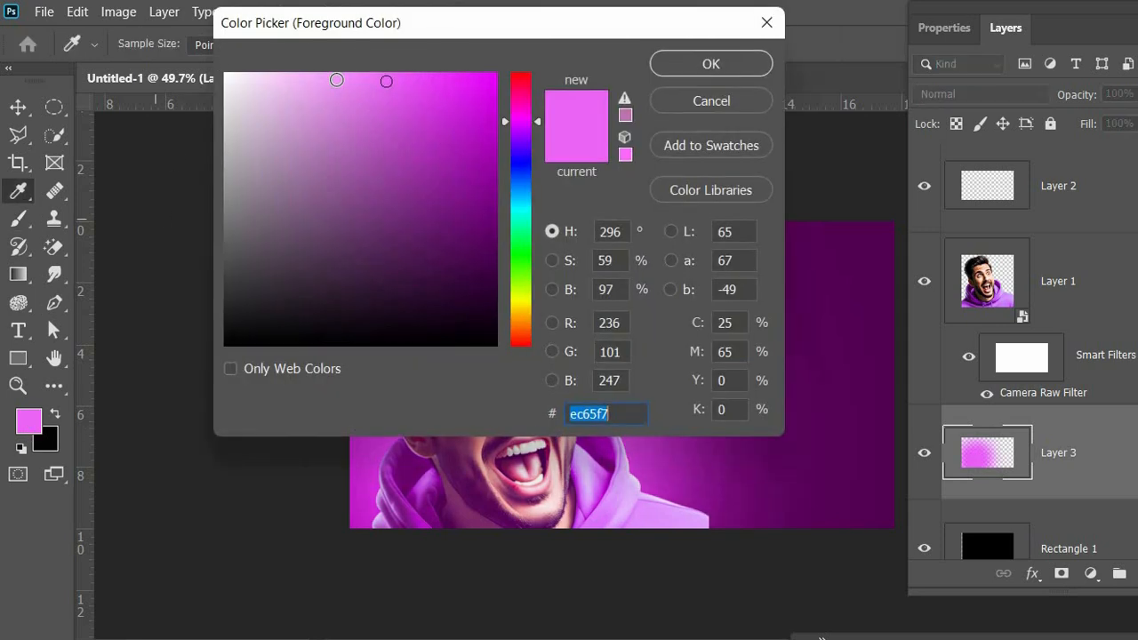
pyautogui.click(328, 80)
pyautogui.click(734, 62)
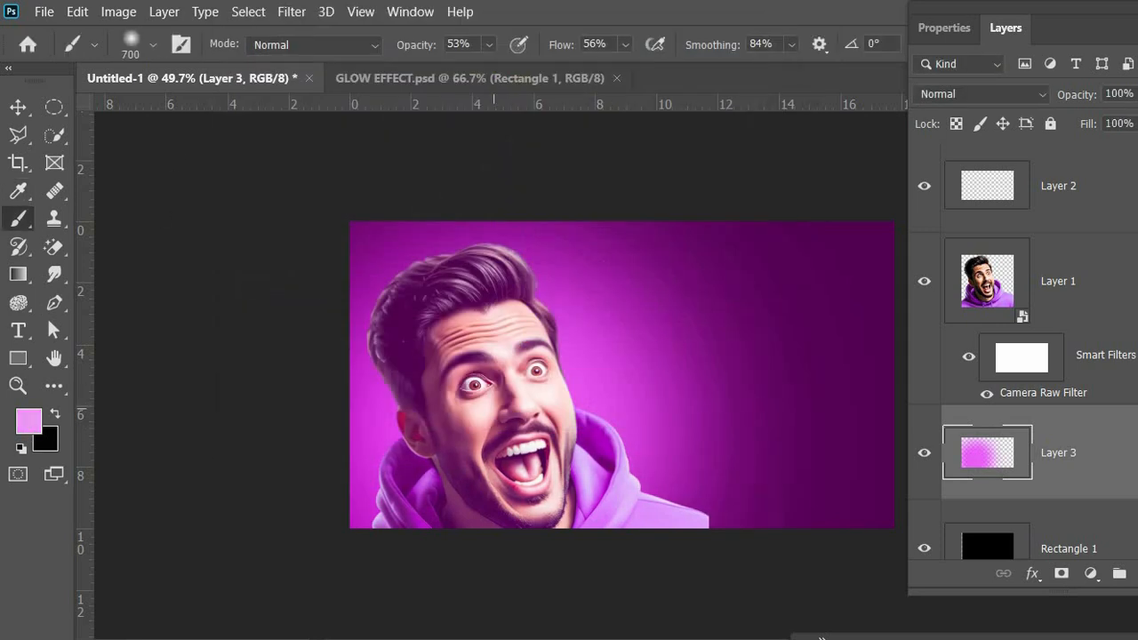
pyautogui.click(494, 435)
pyautogui.click(494, 434)
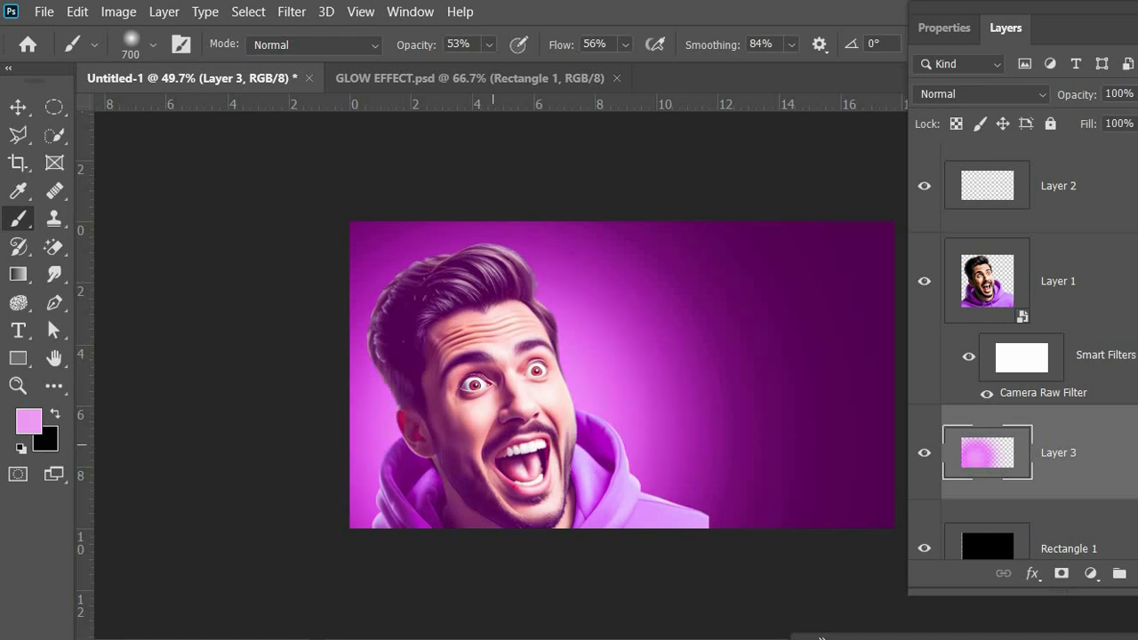
# Pick a near-white pink foreground colour and paint the glow's bright core behind the man with a smaller brush
pyautogui.click(27, 420)
pyautogui.click(233, 81)
pyautogui.click(695, 61)
pyautogui.press('[')
pyautogui.click(505, 418)
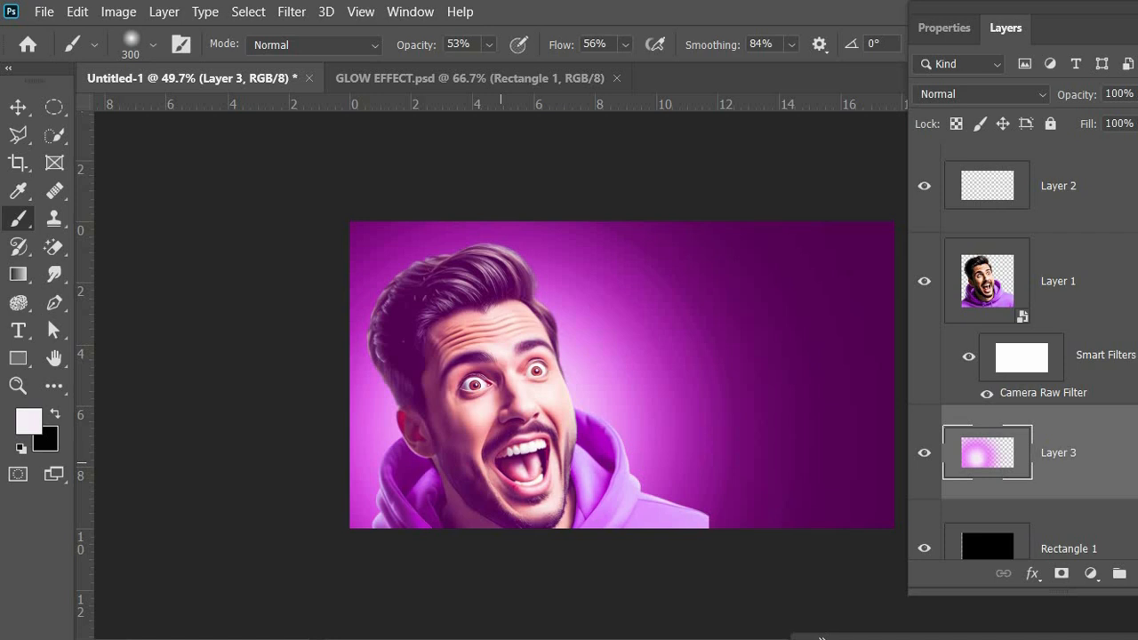
# Try other blend modes such as Color Burn on the portrait layer, return it to Normal and deselect the layer
pyautogui.click(18, 108)
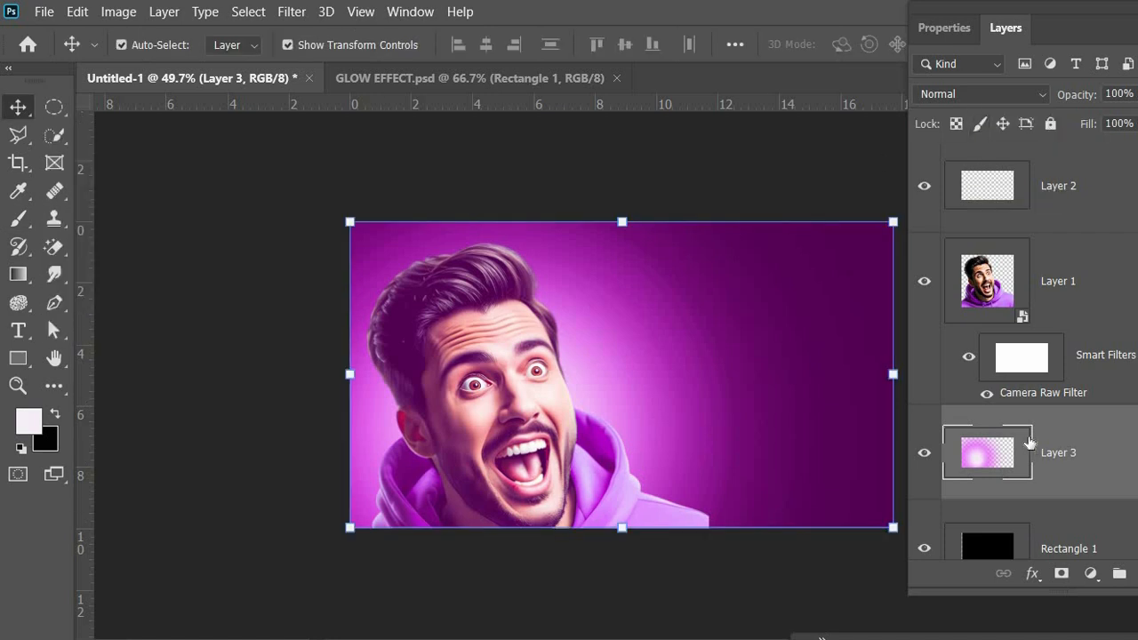
pyautogui.click(1049, 281)
pyautogui.click(1042, 93)
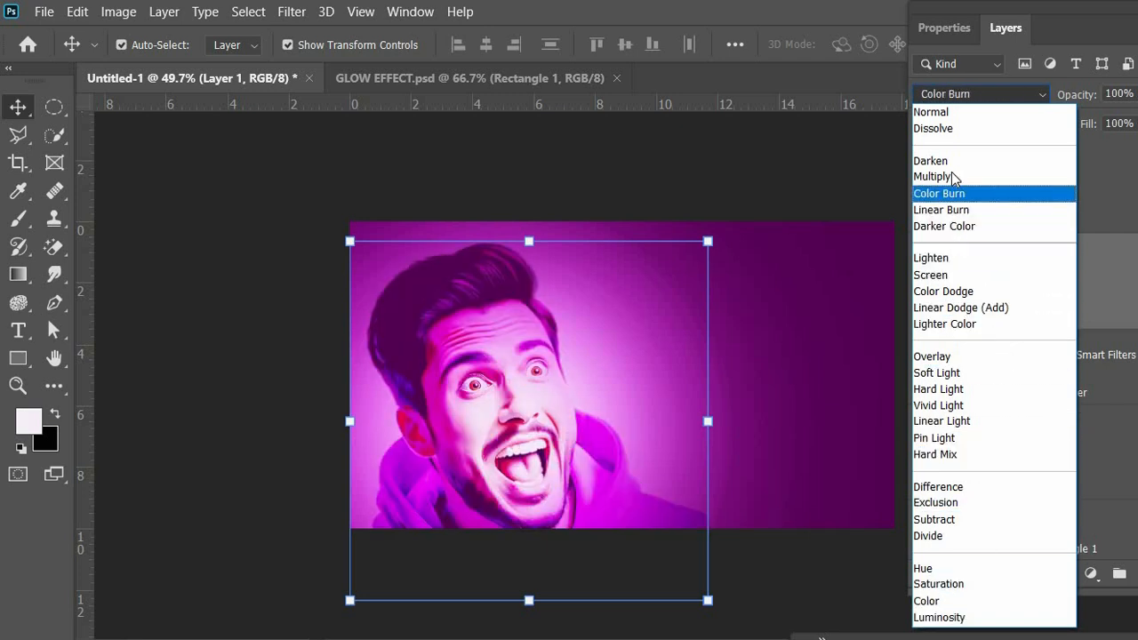
pyautogui.click(956, 113)
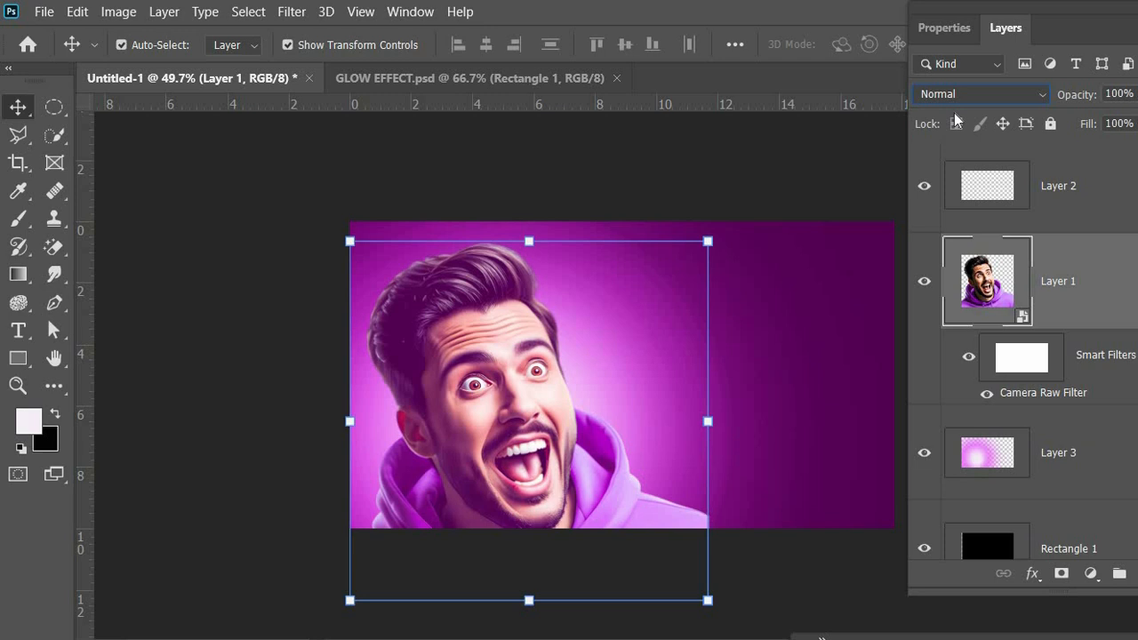
pyautogui.click(208, 293)
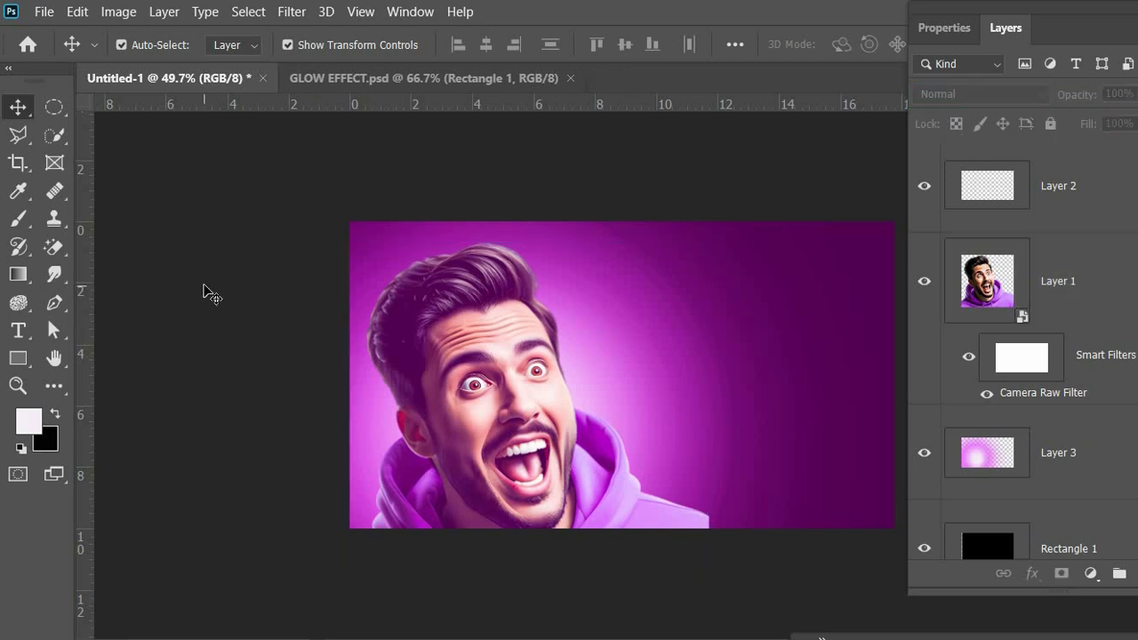
# Set the text colour for the Type tool to near-white f7f3f7
pyautogui.click(18, 332)
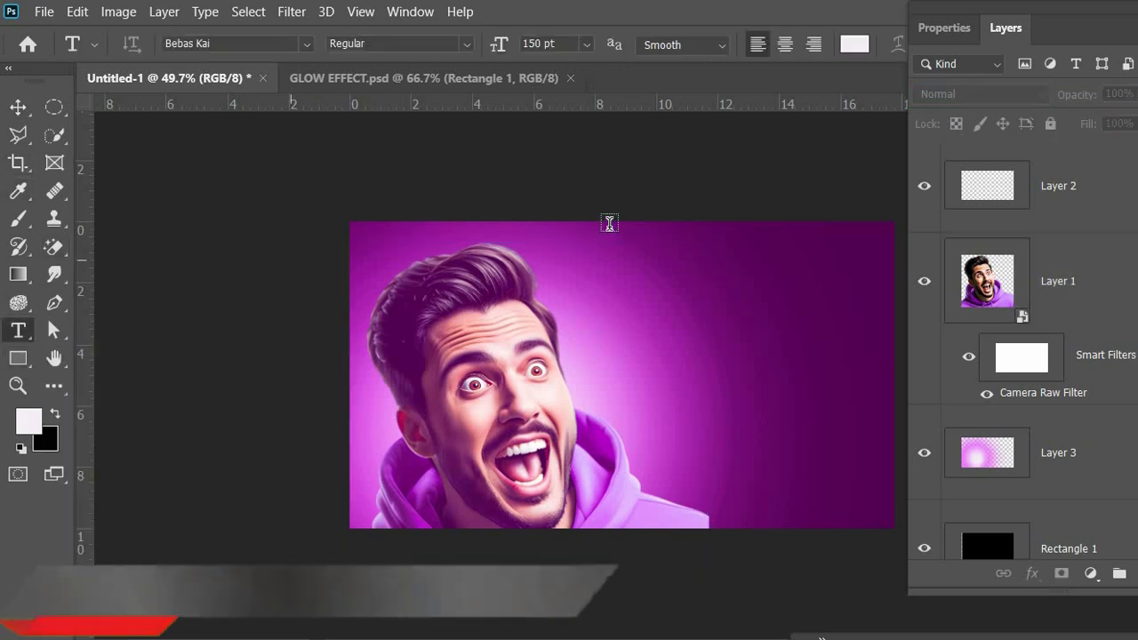
pyautogui.click(852, 46)
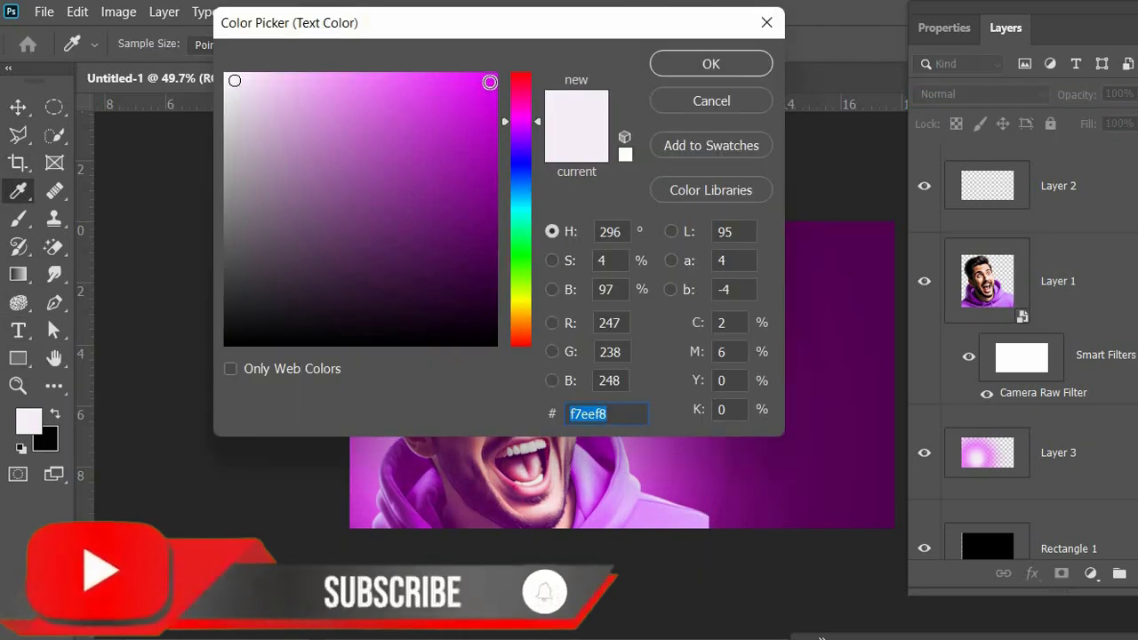
pyautogui.write('e408f6')
pyautogui.click(695, 70)
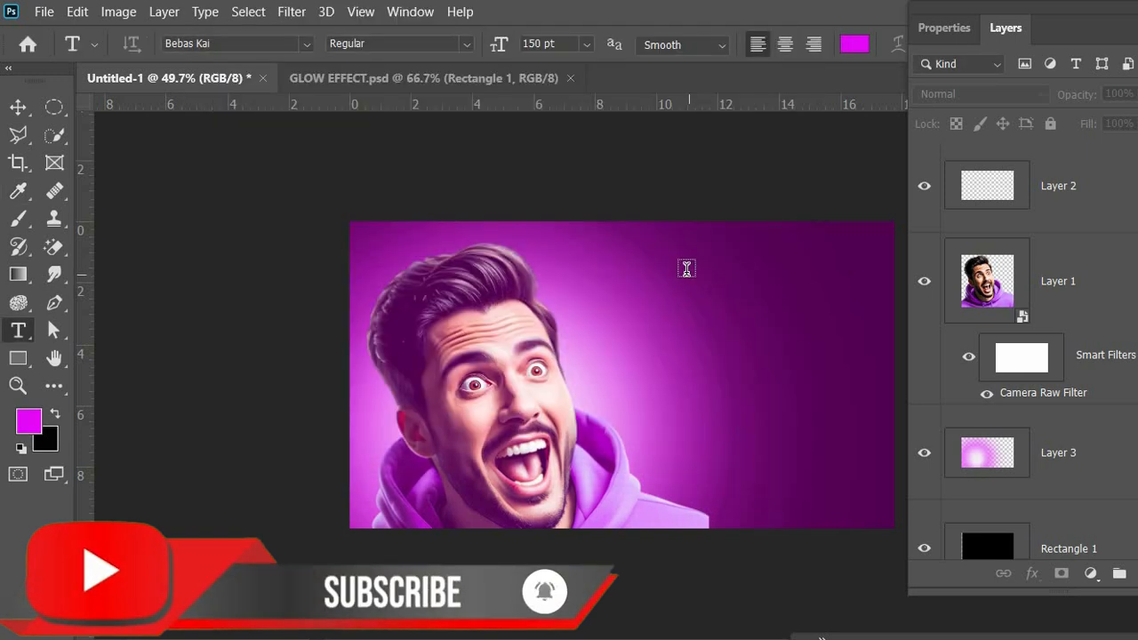
pyautogui.click(852, 45)
pyautogui.write('f7f3f7')
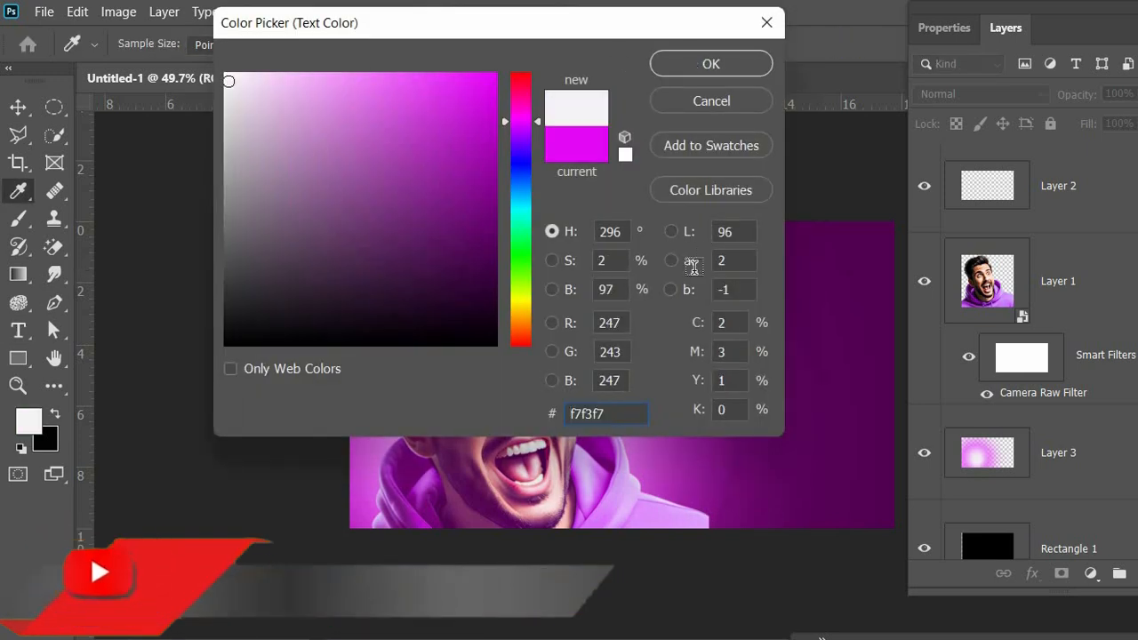
pyautogui.press('Return')
pyautogui.click(666, 296)
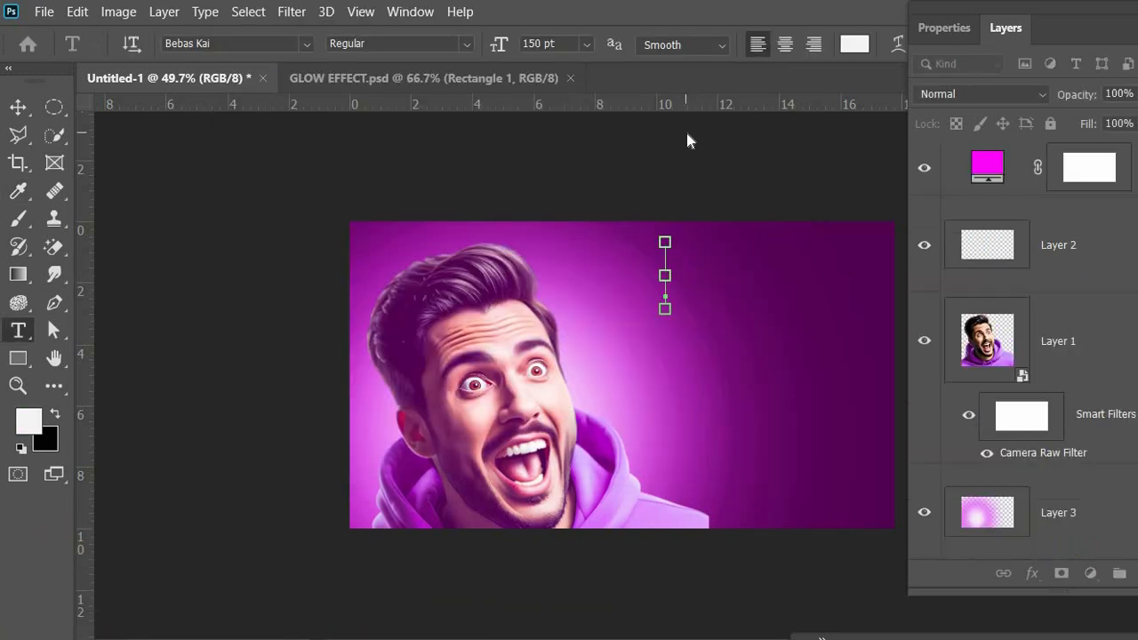
pyautogui.hotkey('ctrl', 'w')
pyautogui.click(625, 284)
pyautogui.scroll(-3, 1013, 443)
pyautogui.scroll(4, 986, 431)
pyautogui.click(974, 423)
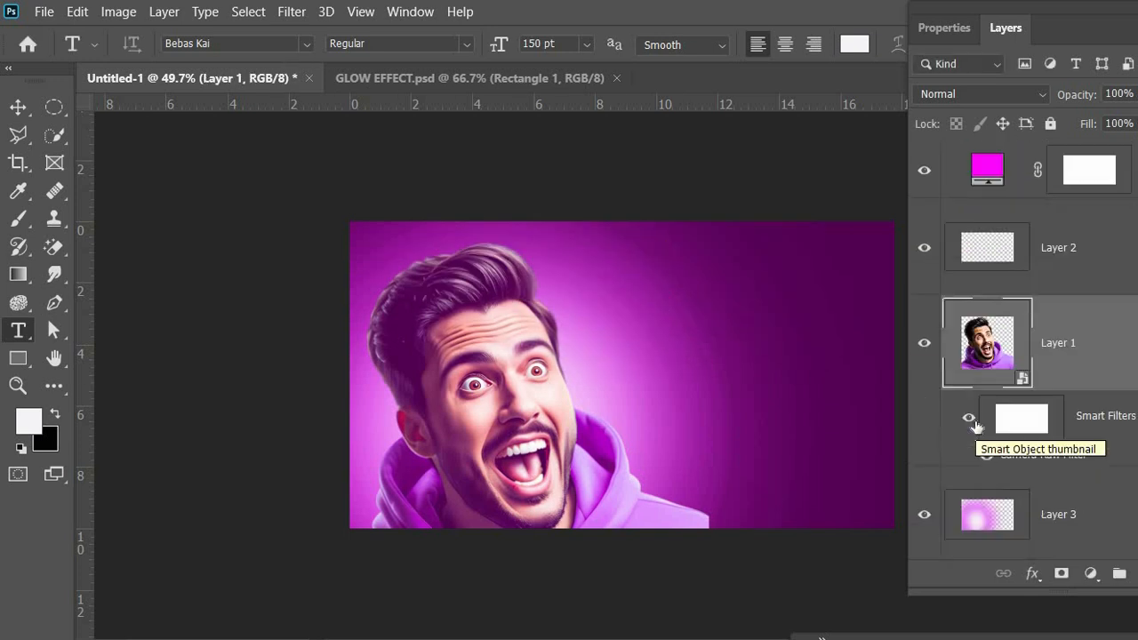
pyautogui.scroll(-3, 975, 426)
pyautogui.click(986, 432)
pyautogui.click(898, 535)
pyautogui.click(1028, 424)
pyautogui.click(18, 107)
pyautogui.press('Delete')
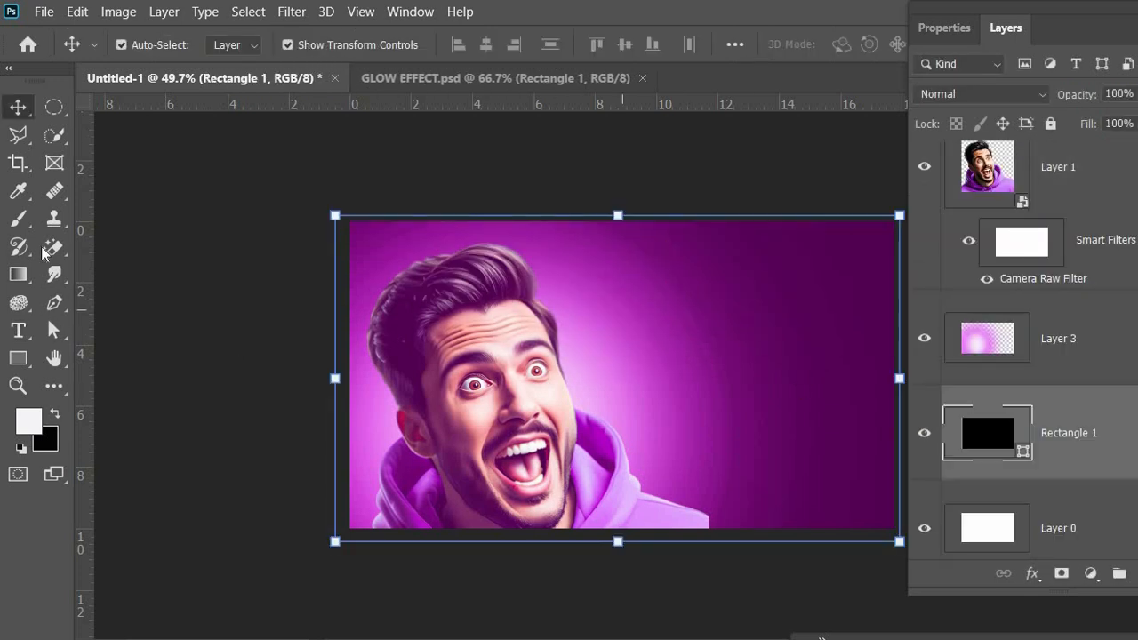
pyautogui.click(18, 331)
pyautogui.click(708, 393)
pyautogui.click(17, 108)
pyautogui.click(257, 333)
pyautogui.click(1011, 414)
pyautogui.press('Delete')
pyautogui.scroll(-1, 990, 402)
pyautogui.scroll(4, 983, 404)
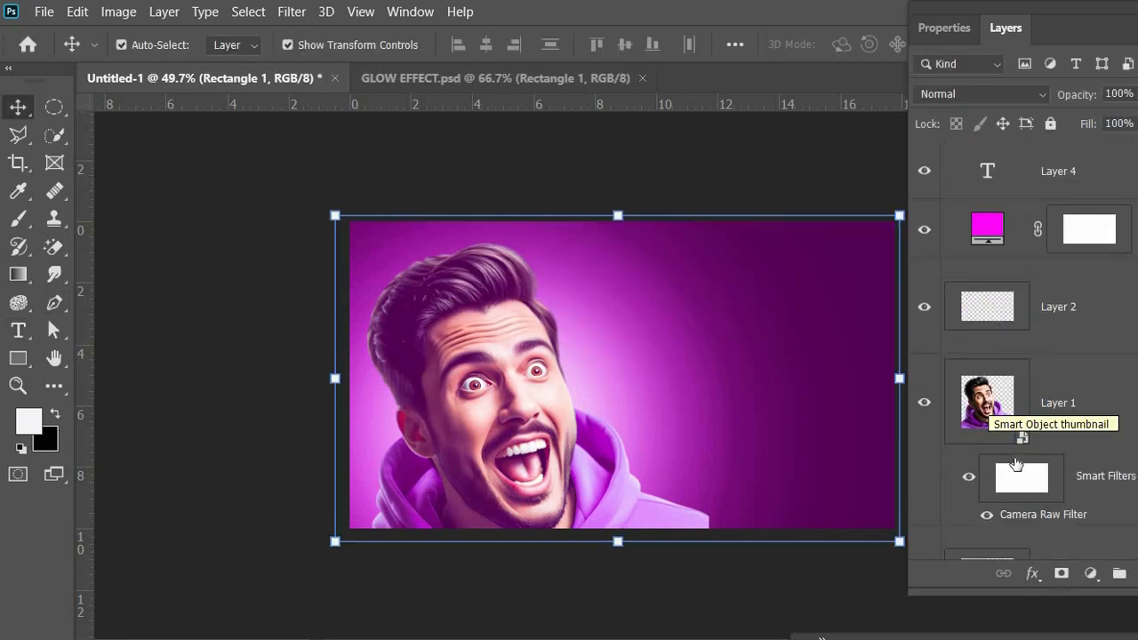
# Add the white text GLOWING in Bebas Kai at 150 pt beside the man, directly above the Rectangle 1 layer
pyautogui.scroll(-3, 1014, 466)
pyautogui.rightClick(1094, 493)
pyautogui.click(902, 339)
pyautogui.click(18, 331)
pyautogui.click(661, 317)
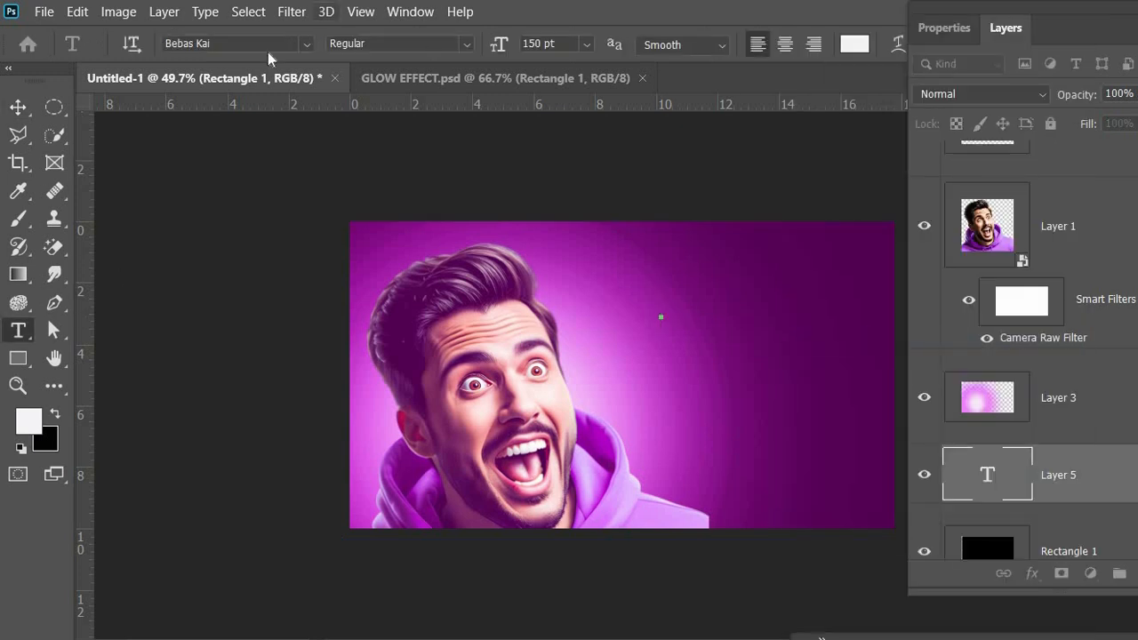
pyautogui.write('GLOWING')
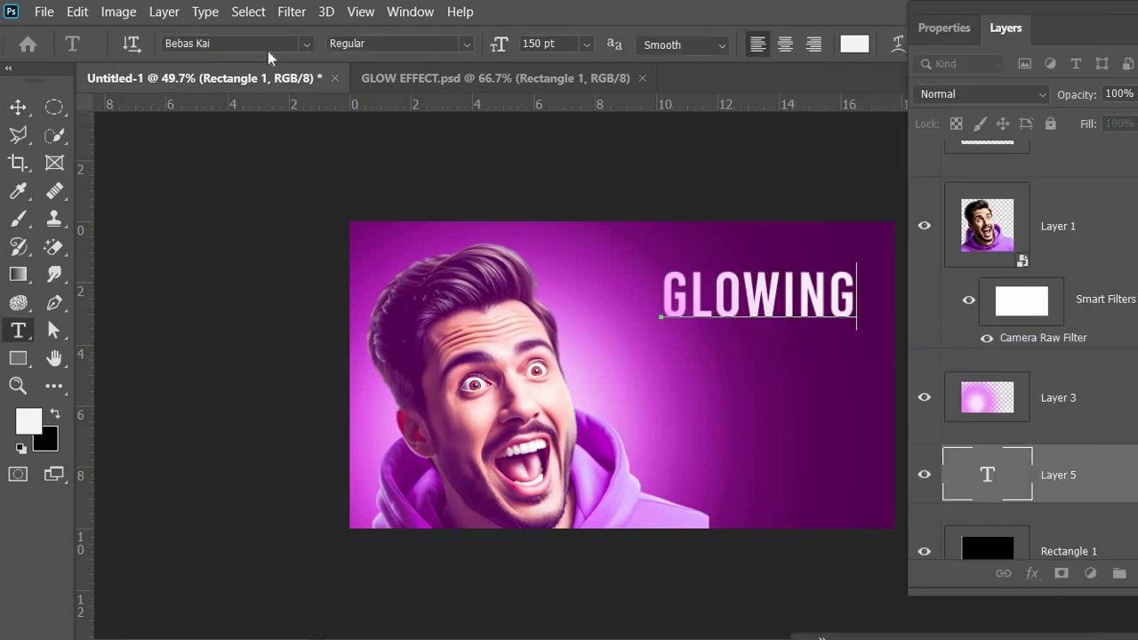
pyautogui.click(18, 108)
# Delete the leftover empty text layer, Layer 4, above the magenta colour fill
pyautogui.click(769, 299)
pyautogui.scroll(1, 1045, 172)
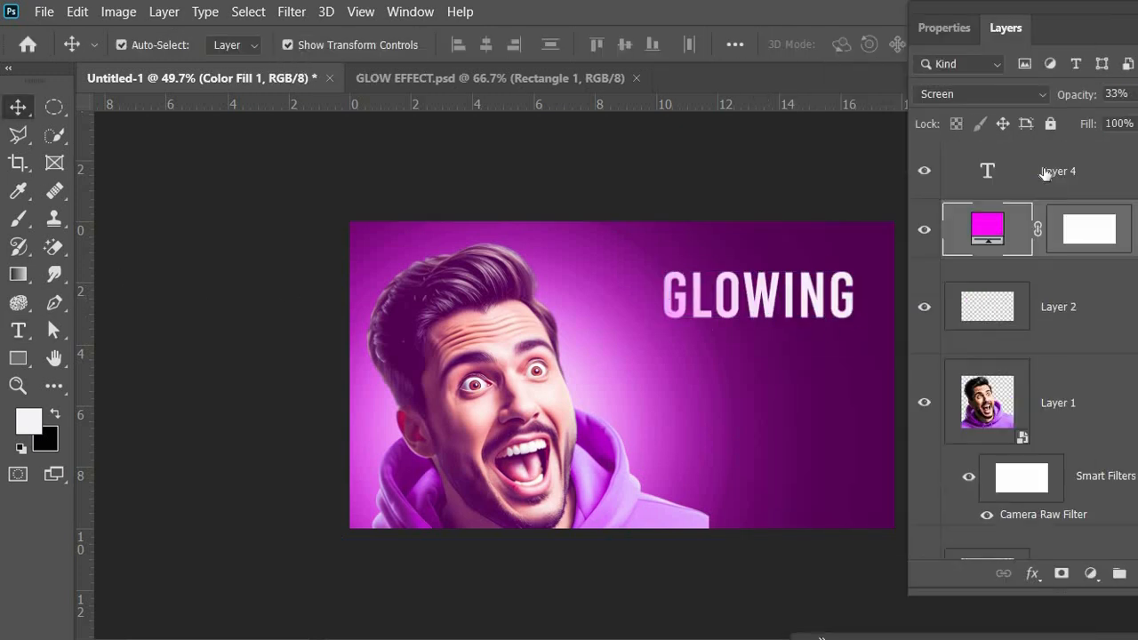
pyautogui.click(1045, 172)
pyautogui.press('Delete')
# Open the blending options of the GLOWING text layer and enable Stroke and Drop Shadow
pyautogui.scroll(-3, 1043, 427)
pyautogui.rightClick(1043, 427)
pyautogui.click(782, 244)
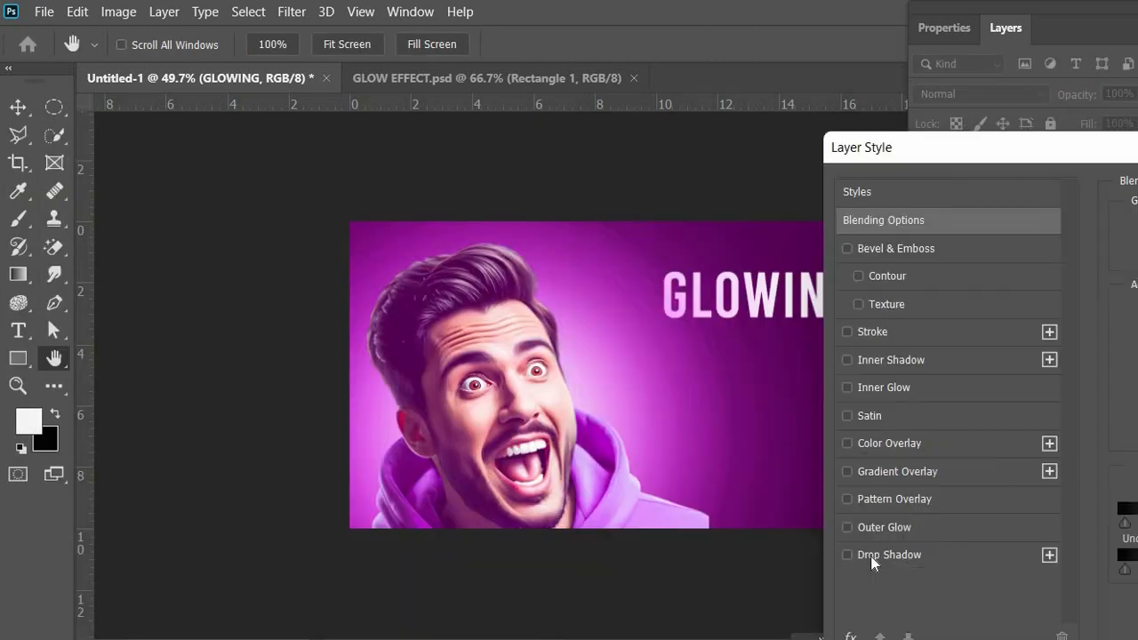
pyautogui.click(870, 555)
pyautogui.moveTo(907, 144); pyautogui.dragTo(680, 143)
pyautogui.click(1112, 231)
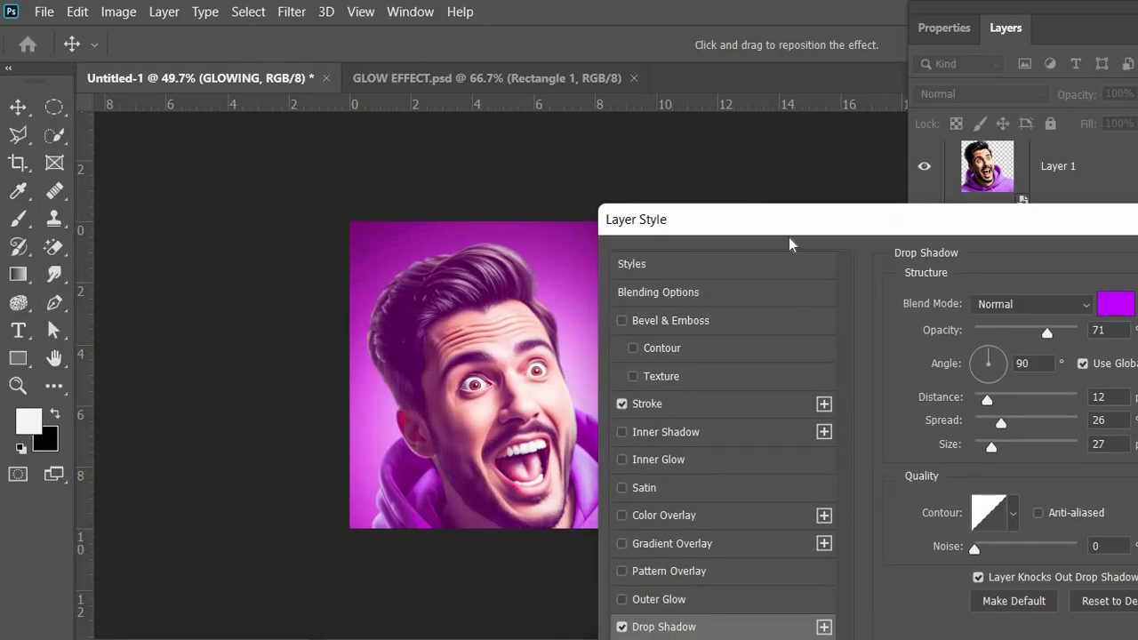
pyautogui.moveTo(790, 225); pyautogui.dragTo(966, 141)
# Try an Outer Glow on the GLOWING text, turn it off and apply the style with a near-white drop shadow
pyautogui.click(798, 515)
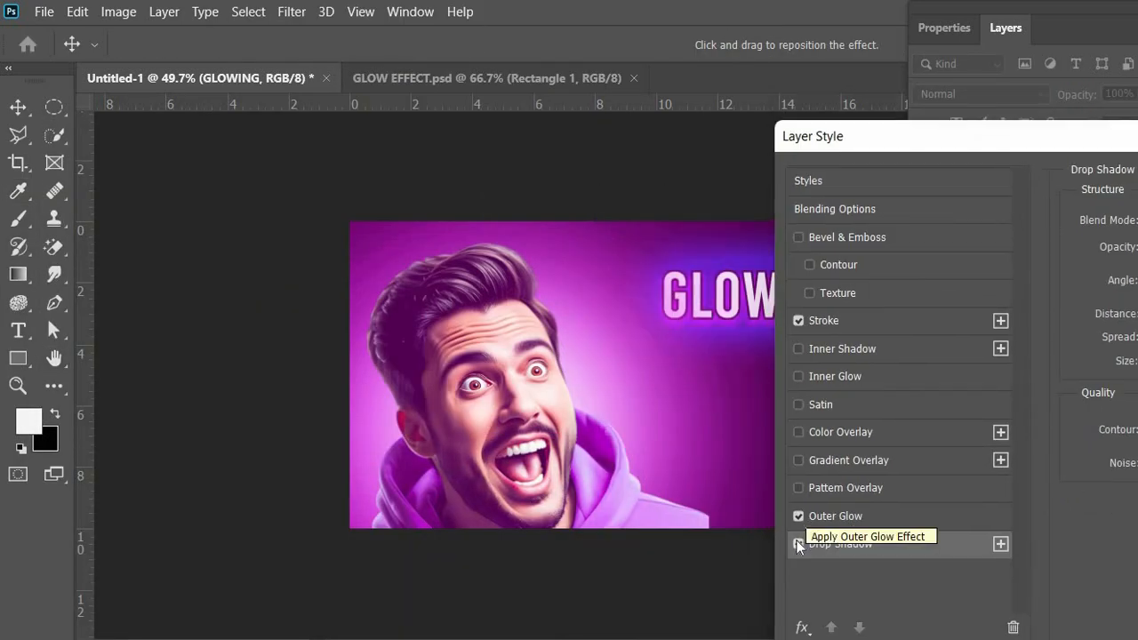
pyautogui.click(798, 543)
pyautogui.click(798, 544)
pyautogui.click(797, 516)
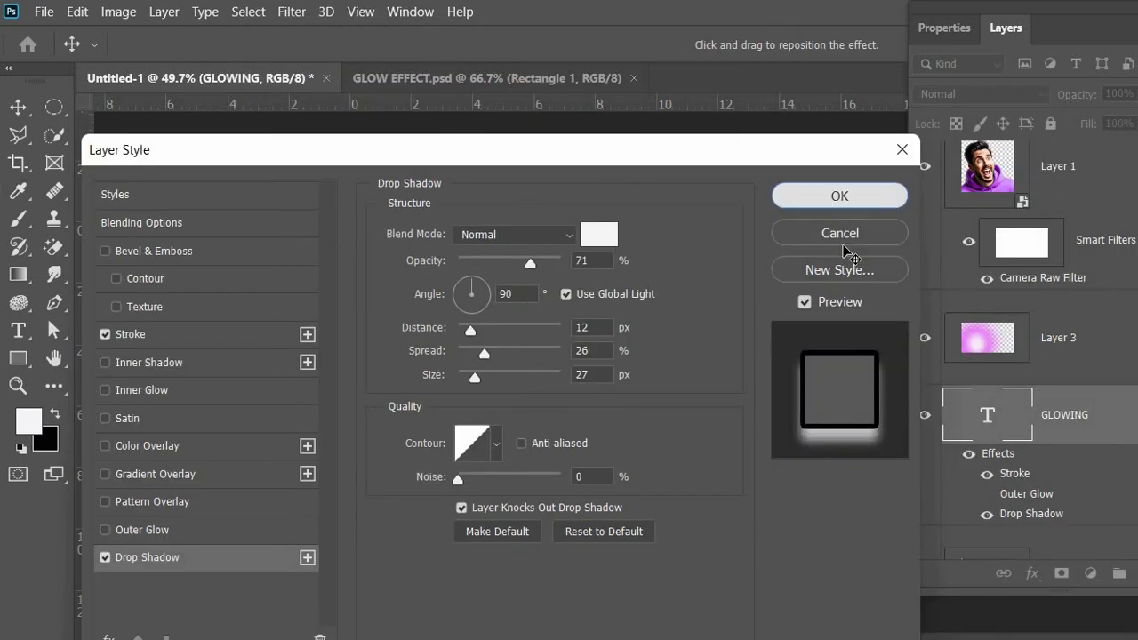
pyautogui.click(839, 196)
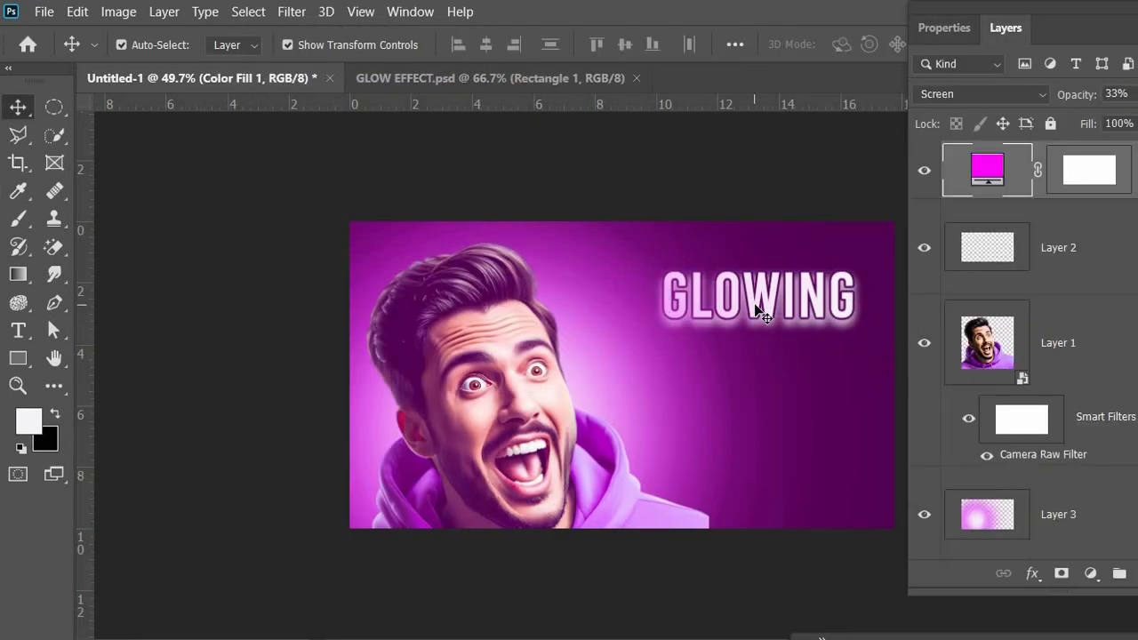
# Set the tracking of the whole GLOWING text to 0
pyautogui.click(258, 244)
pyautogui.click(839, 314)
pyautogui.click(17, 330)
pyautogui.click(845, 303)
pyautogui.moveTo(845, 303); pyautogui.dragTo(579, 305)
pyautogui.click(953, 29)
pyautogui.click(1126, 333)
pyautogui.click(1092, 462)
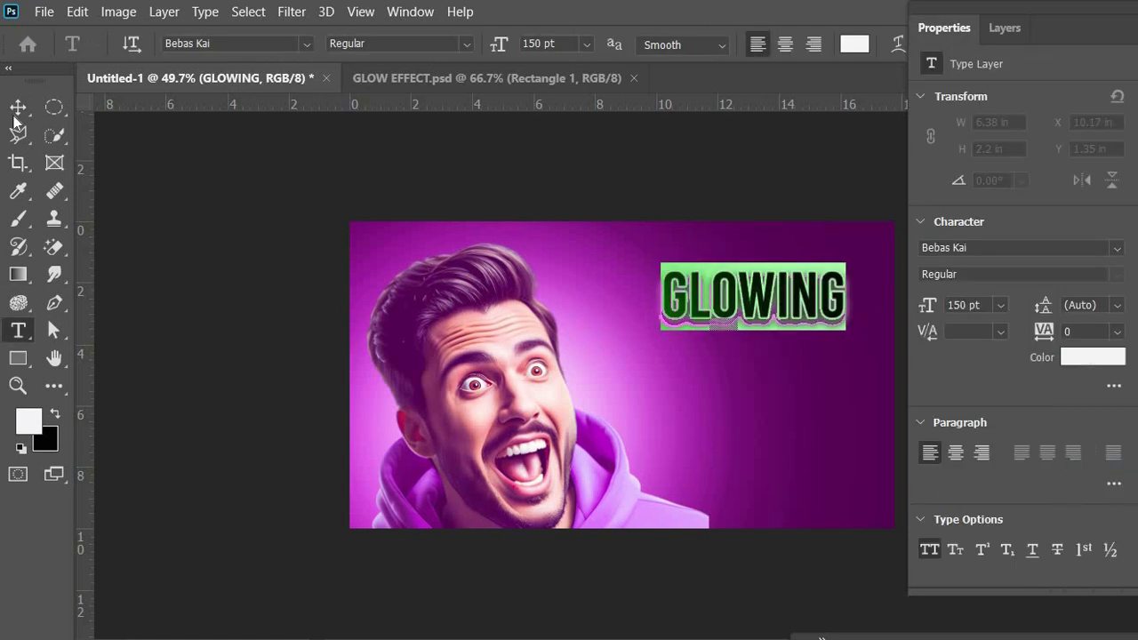
pyautogui.click(18, 109)
pyautogui.click(259, 209)
# Free-transform the GLOWING text to make it larger and taller with a rightward, italic-like slant
pyautogui.click(1005, 28)
pyautogui.click(1061, 471)
pyautogui.hotkey('ctrl', 't')
pyautogui.moveTo(845, 258); pyautogui.dragTo(877, 242)
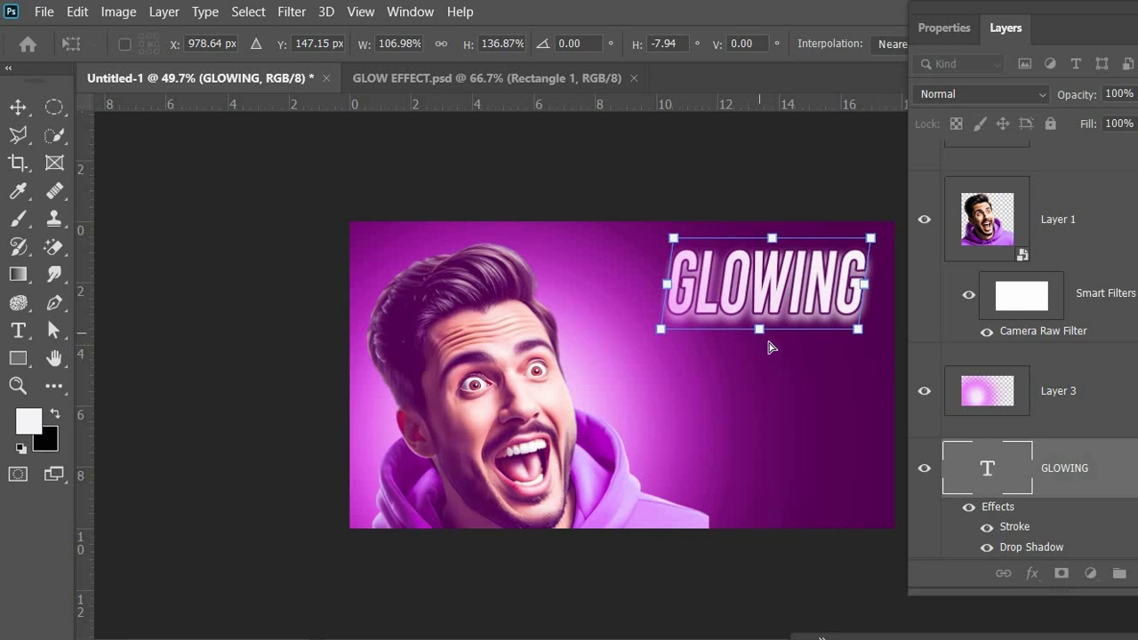
pyautogui.moveTo(661, 330); pyautogui.dragTo(648, 331)
pyautogui.moveTo(843, 330); pyautogui.dragTo(868, 346)
pyautogui.moveTo(672, 348); pyautogui.dragTo(657, 351)
pyautogui.moveTo(851, 352); pyautogui.dragTo(863, 359)
pyautogui.press('Return')
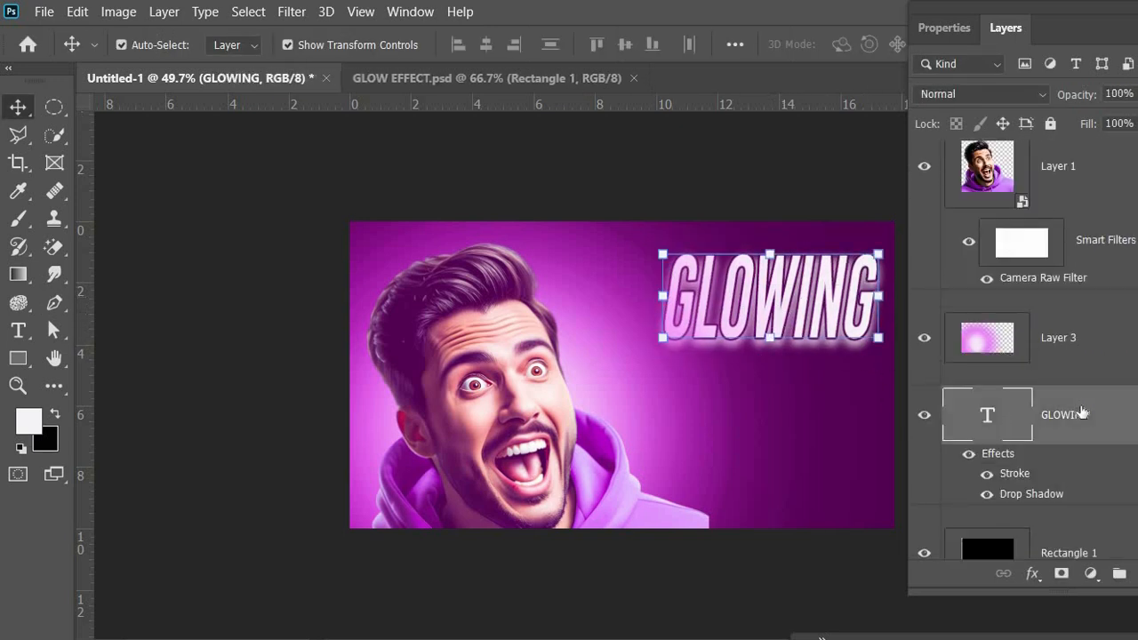
# Shift the GLOWING text slightly towards the man and add a Color Overlay effect to it
pyautogui.hotkey('ctrl', 't')
pyautogui.moveTo(764, 302); pyautogui.dragTo(760, 328)
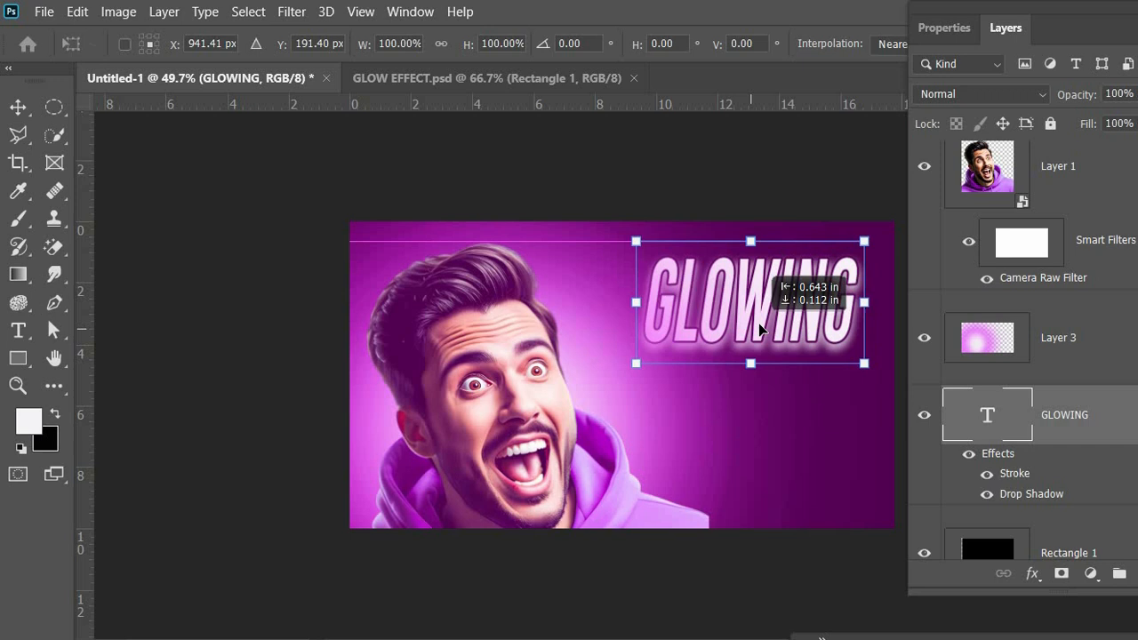
pyautogui.press('Return')
pyautogui.doubleClick(1097, 418)
pyautogui.click(882, 425)
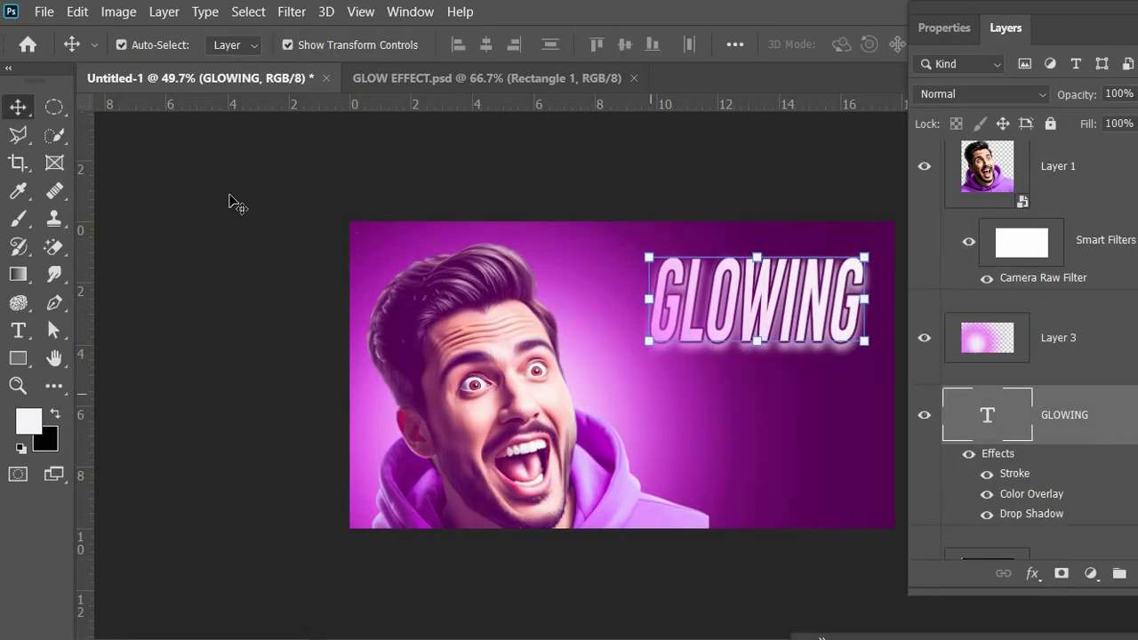
pyautogui.click(233, 204)
# Add the text TUTORIAL in Bebas Kai at 150 pt beneath GLOWING
pyautogui.press('t')
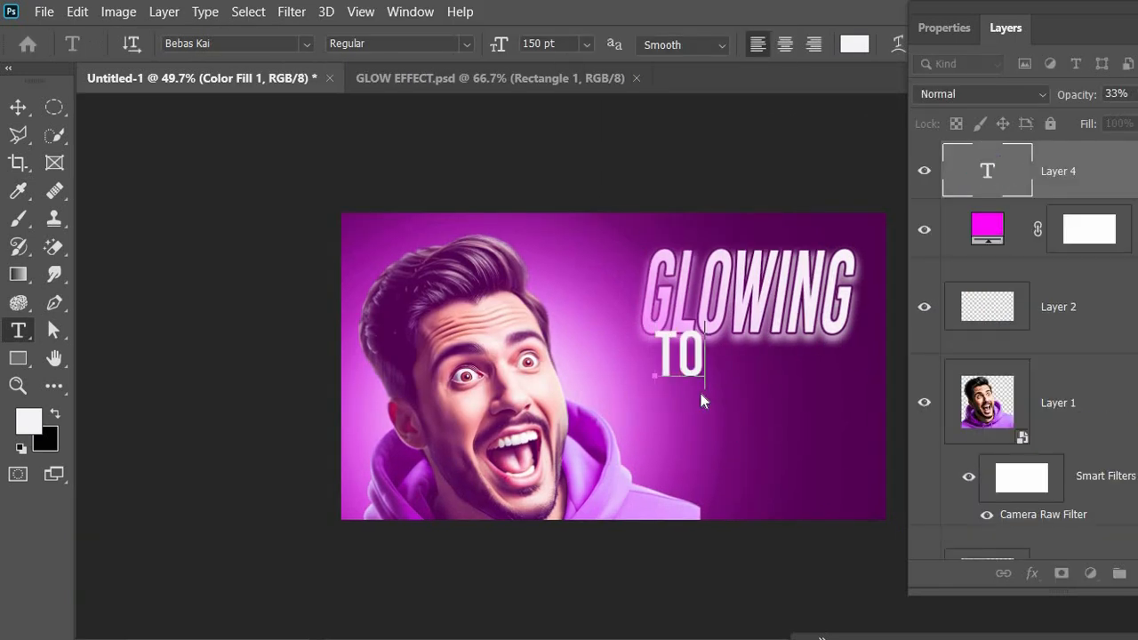
pyautogui.press('BackSpace')
pyautogui.write('UTORIAL')
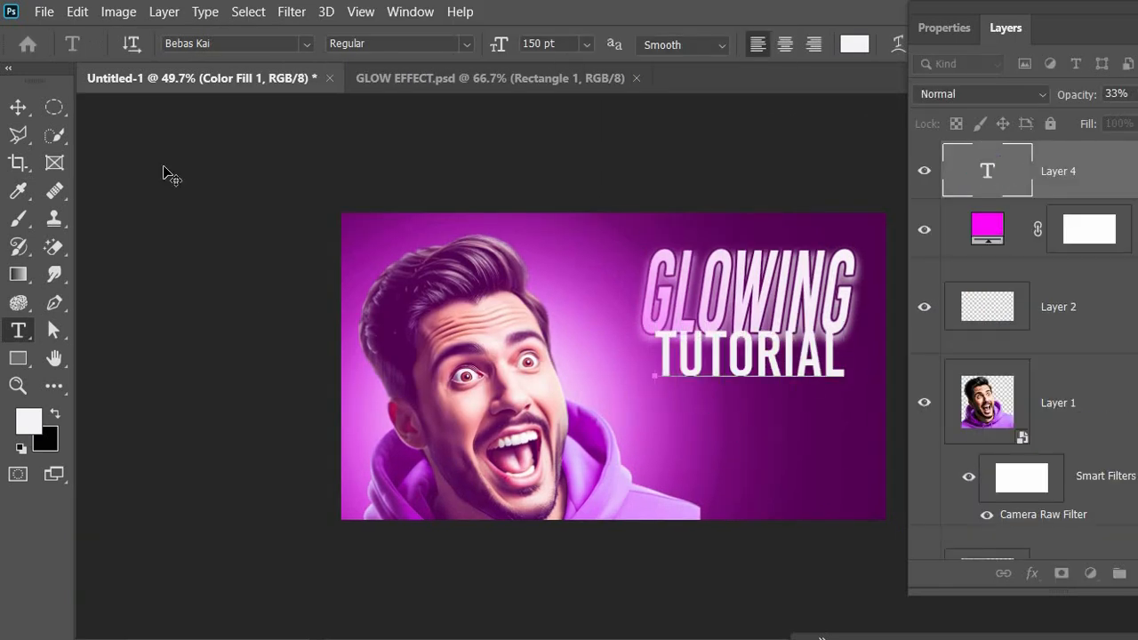
pyautogui.click(18, 107)
# Recolour the TUTORIAL text cyan, stretch it to about 145% height and skew it horizontally by about 15°
pyautogui.doubleClick(782, 391)
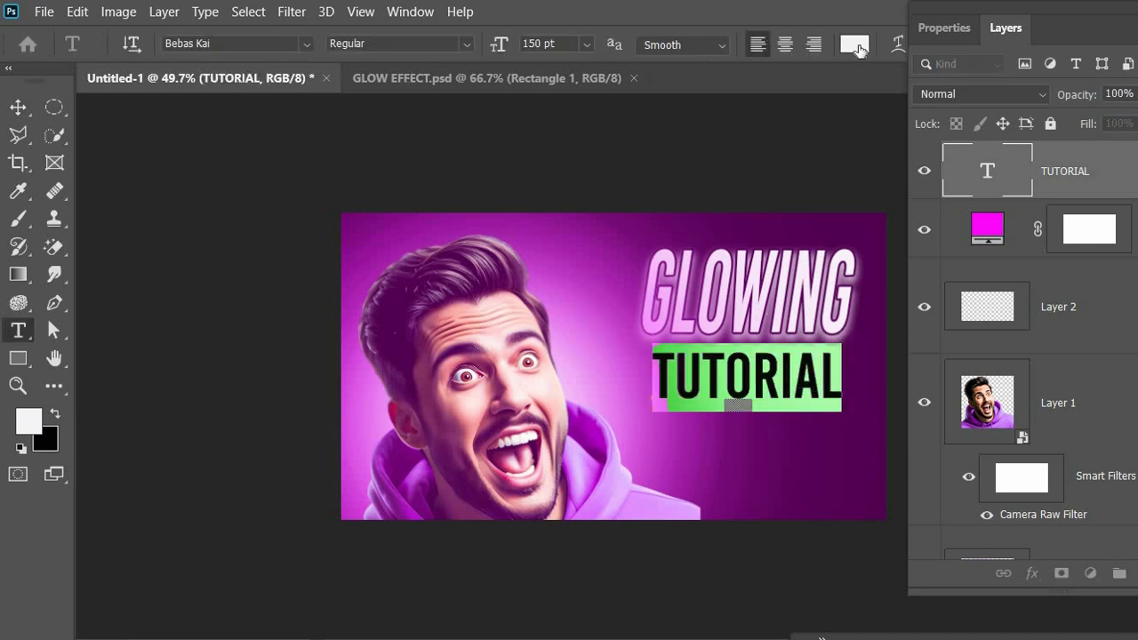
pyautogui.click(854, 44)
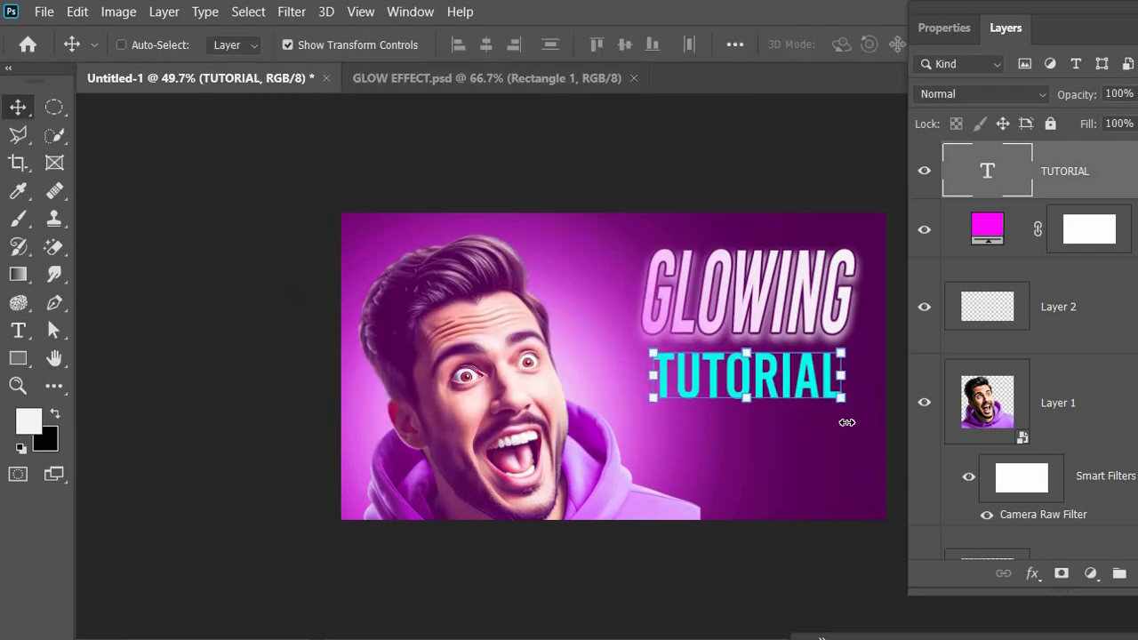
pyautogui.moveTo(846, 422); pyautogui.dragTo(871, 447)
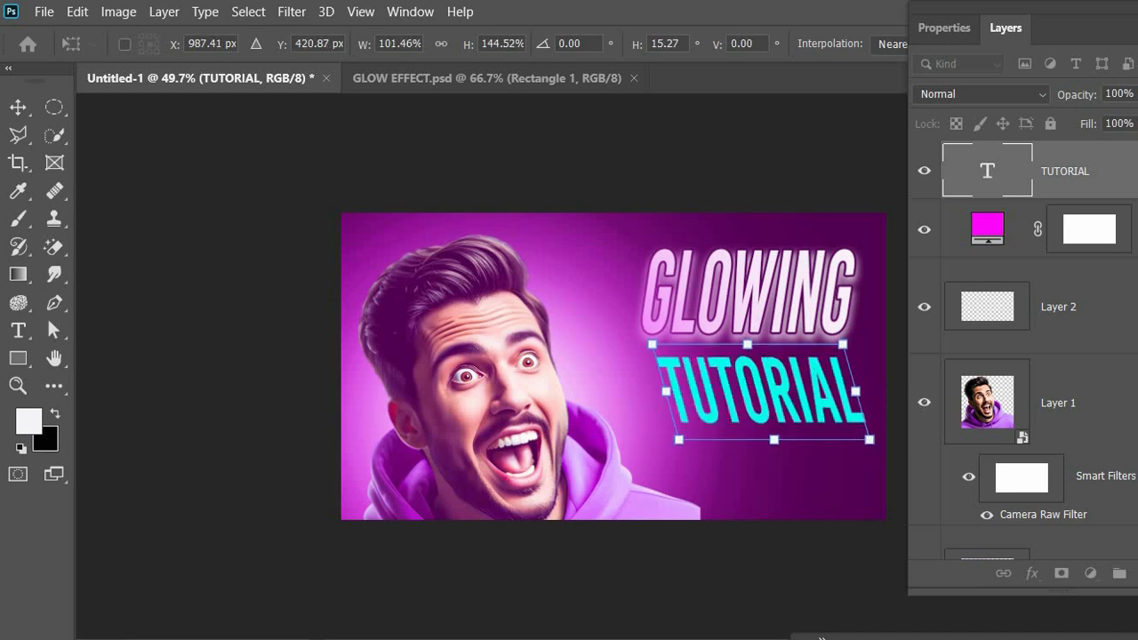
pyautogui.press('Return')
pyautogui.click(737, 405)
pyautogui.click(809, 406)
# Add a stroke and a drop shadow to the TUTORIAL text and move it slightly closer to GLOWING
pyautogui.rightClick(1052, 171)
pyautogui.click(842, 48)
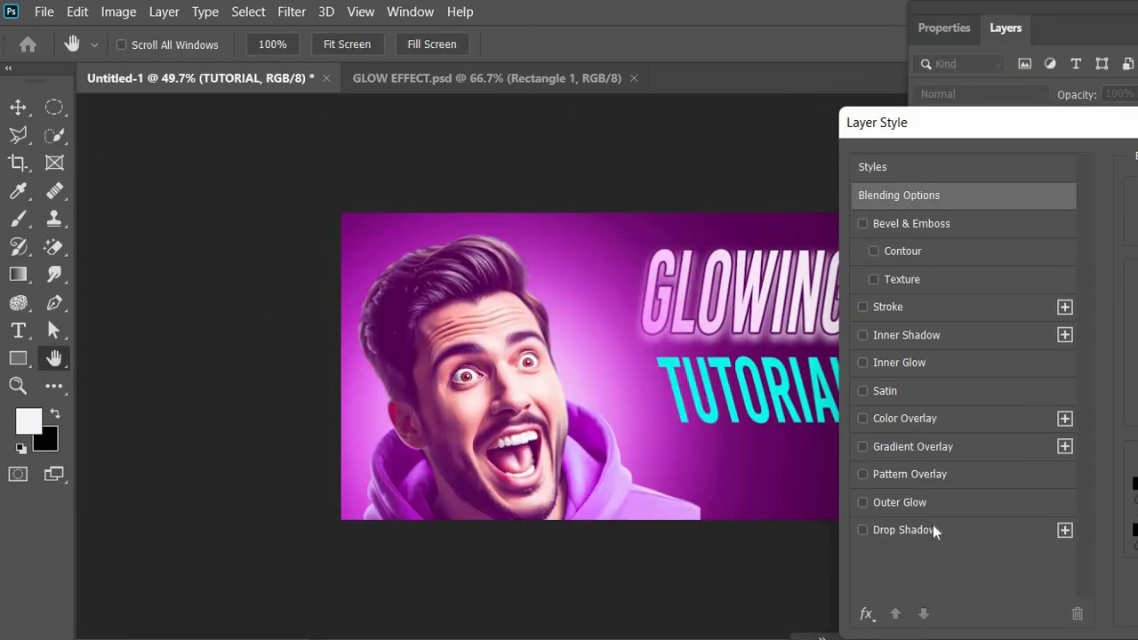
pyautogui.click(932, 528)
pyautogui.click(902, 306)
pyautogui.moveTo(1000, 132); pyautogui.dragTo(2, 309)
pyautogui.press('Return')
pyautogui.click(220, 367)
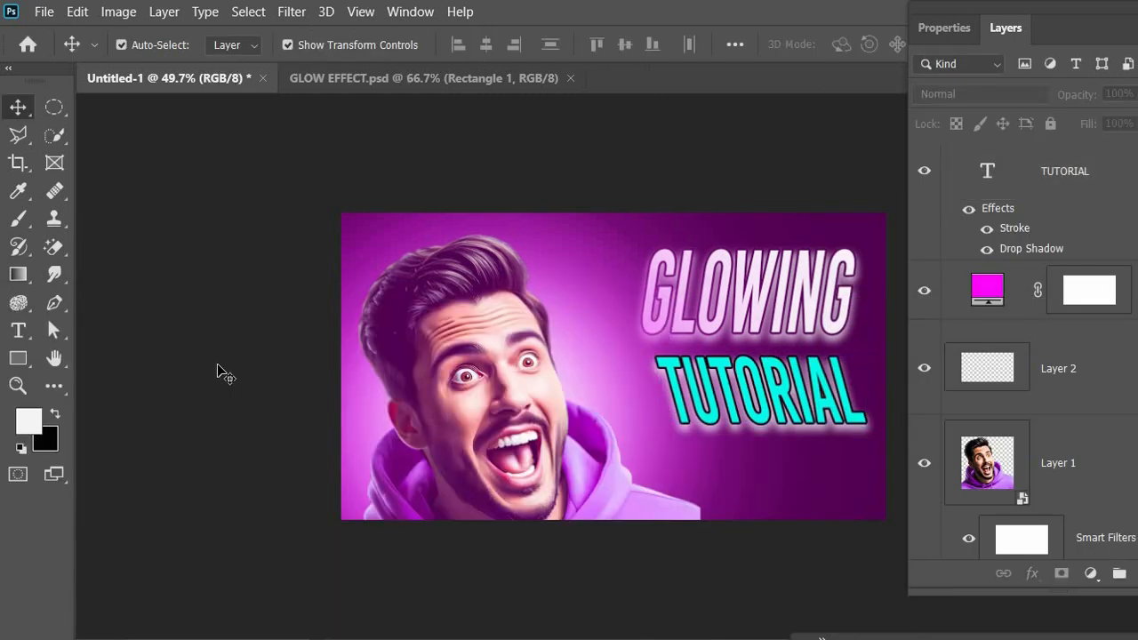
pyautogui.moveTo(747, 378); pyautogui.dragTo(744, 370)
pyautogui.click(424, 184)
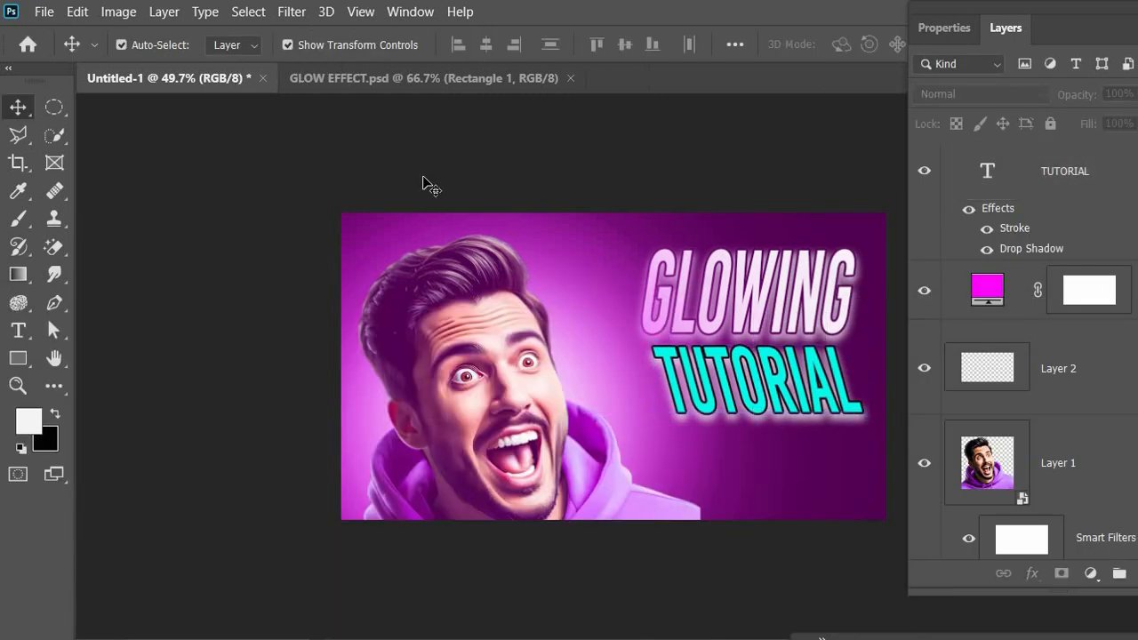
# Adjust the opacity of the magenta colour fill layer
pyautogui.click(990, 291)
pyautogui.click(1136, 94)
pyautogui.moveTo(1077, 118); pyautogui.dragTo(1081, 116)
pyautogui.click(372, 206)
# Bring the YouTube logo PNG into the thumbnail as a new layer and convert it to a smart object
pyautogui.hotkey('ctrl', 'o')
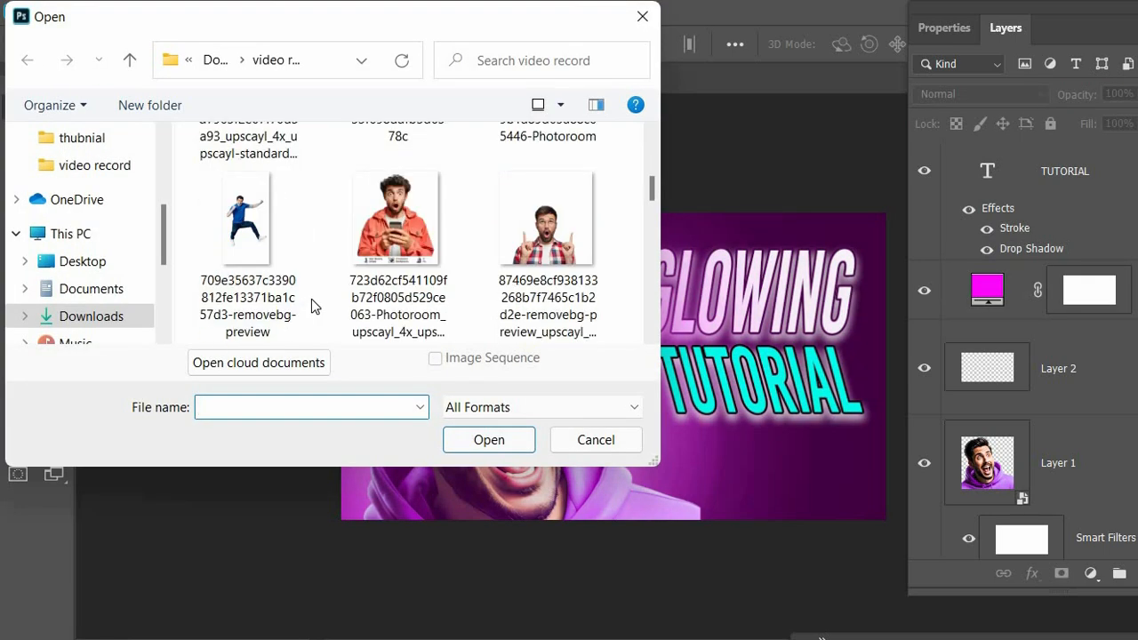
pyautogui.scroll(-3, 313, 233)
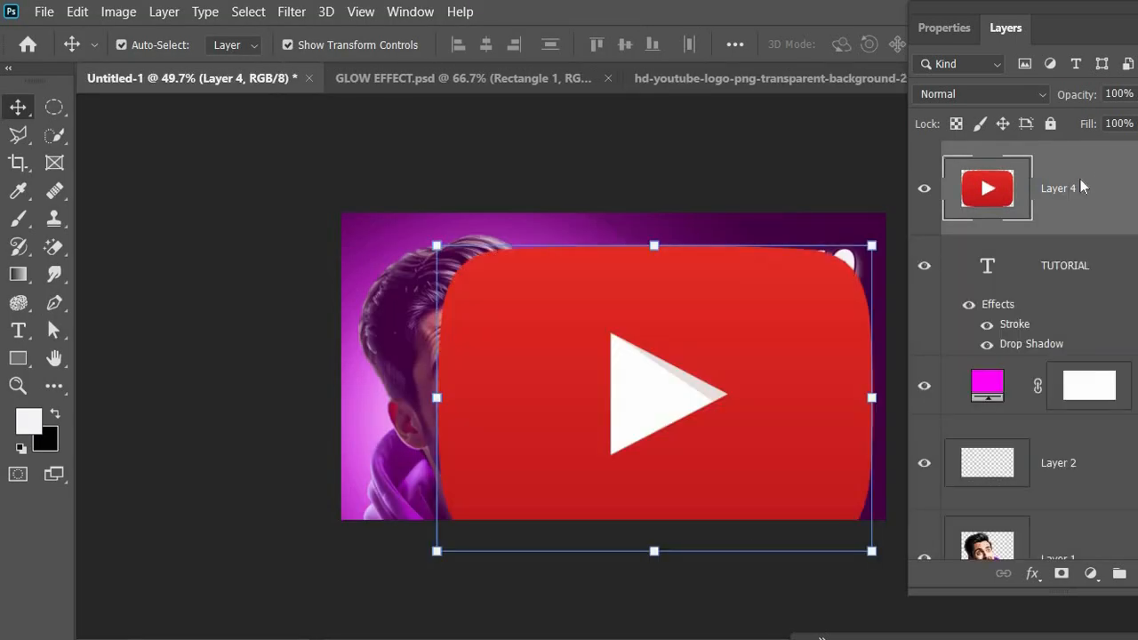
pyautogui.rightClick(1081, 185)
pyautogui.click(876, 338)
# Scale the YouTube logo down to a small icon and place it over the first letters of GLOWING
pyautogui.moveTo(436, 245); pyautogui.dragTo(784, 463)
pyautogui.moveTo(828, 502); pyautogui.dragTo(695, 273)
pyautogui.press('Return')
# Move the GLOWING text layer above the YouTube logo layer in the stack
pyautogui.scroll(-10, 1059, 356)
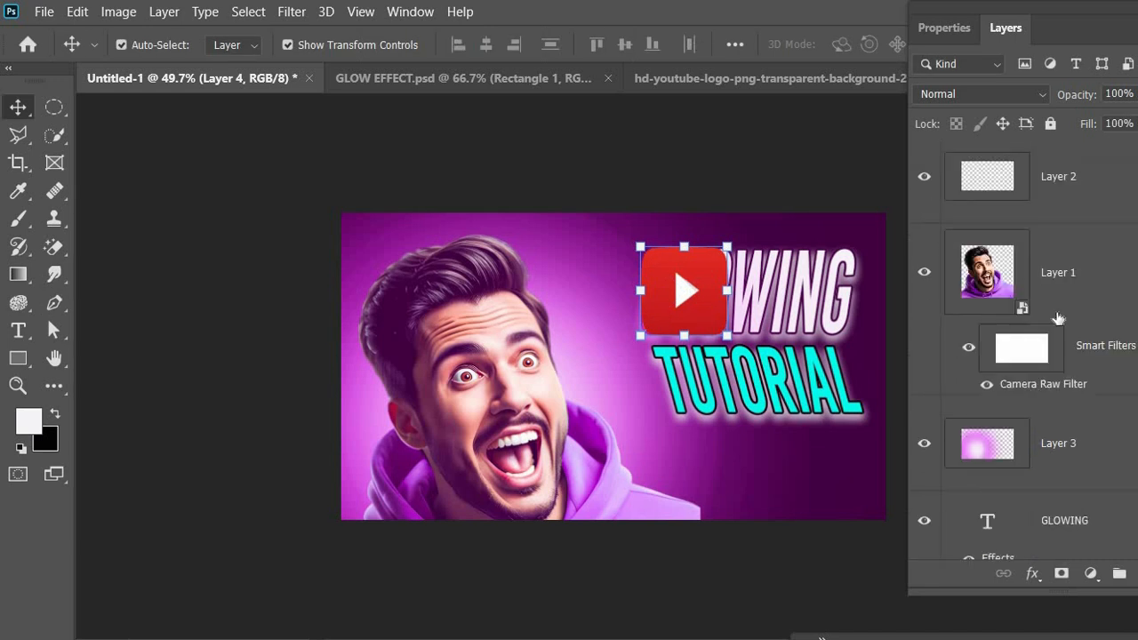
pyautogui.moveTo(1055, 274); pyautogui.dragTo(1013, 373)
pyautogui.scroll(2, 1049, 267)
pyautogui.click(773, 169)
# Reposition the YouTube logo so its upper edge peeks out above the first letters of GLOWING
pyautogui.click(709, 255)
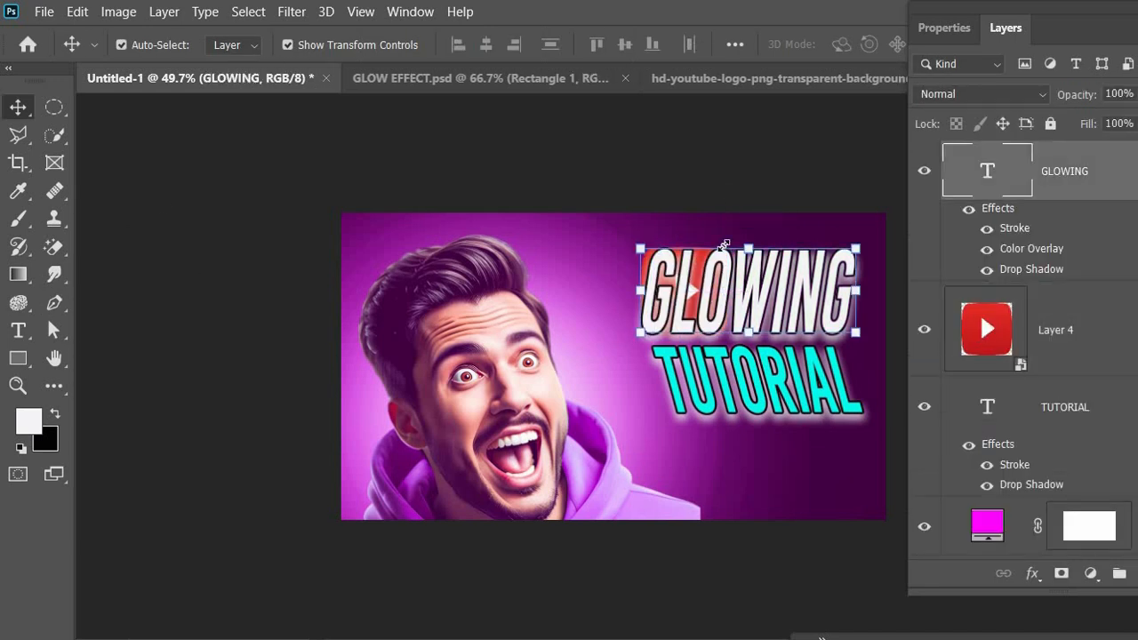
pyautogui.click(704, 251)
pyautogui.moveTo(711, 255); pyautogui.dragTo(711, 288)
pyautogui.click(755, 177)
pyautogui.moveTo(684, 263); pyautogui.dragTo(685, 230)
pyautogui.moveTo(725, 215); pyautogui.dragTo(718, 302)
pyautogui.press('Return')
# Add a layer mask to the YouTube logo and fade its lower part with a gradient
pyautogui.click(1061, 574)
pyautogui.press('g')
pyautogui.press('v')
pyautogui.click(756, 182)
# Delete the TUTORIAL text and place a duplicate of the GLOWING text in its position
pyautogui.click(731, 389)
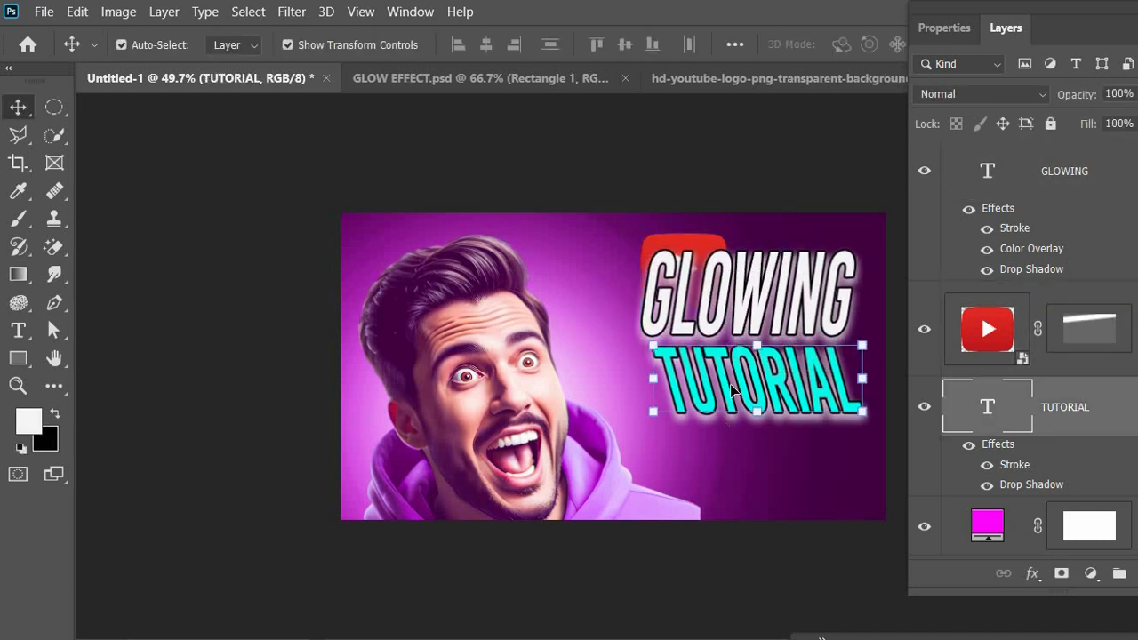
pyautogui.press('Delete')
pyautogui.keyDown('alt'); pyautogui.moveTo(780, 268); pyautogui.dragTo(778, 368); pyautogui.keyUp('alt')
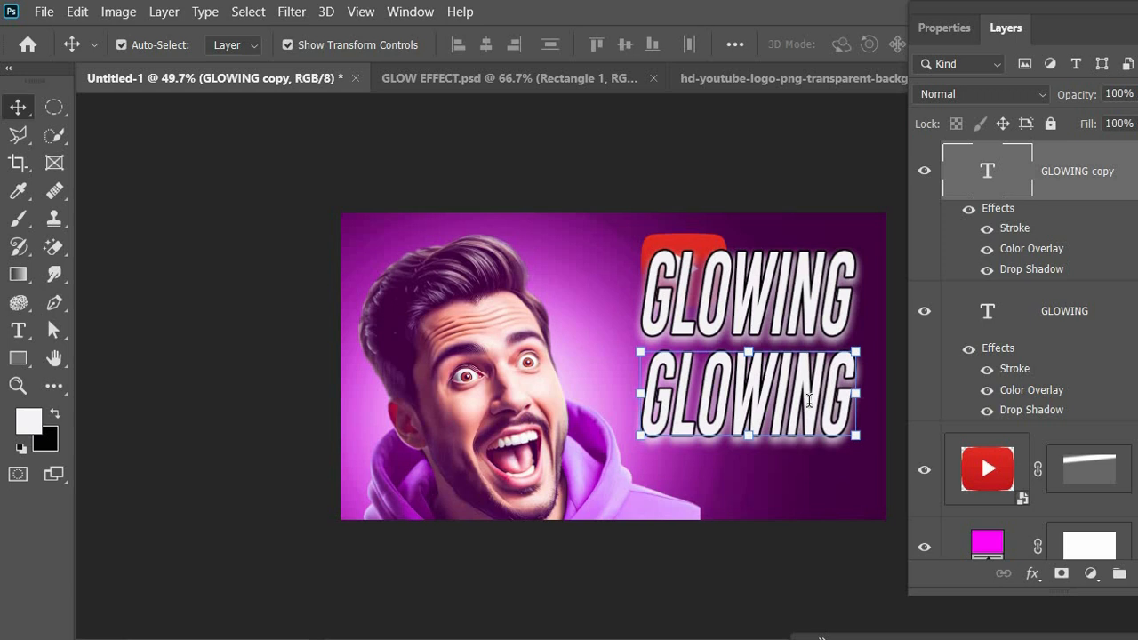
# Replace the wording of the duplicated lower GLOWING text with TUTORIAL
pyautogui.doubleClick(809, 400)
pyautogui.press('BackSpace')
pyautogui.write('TUTORIAL')
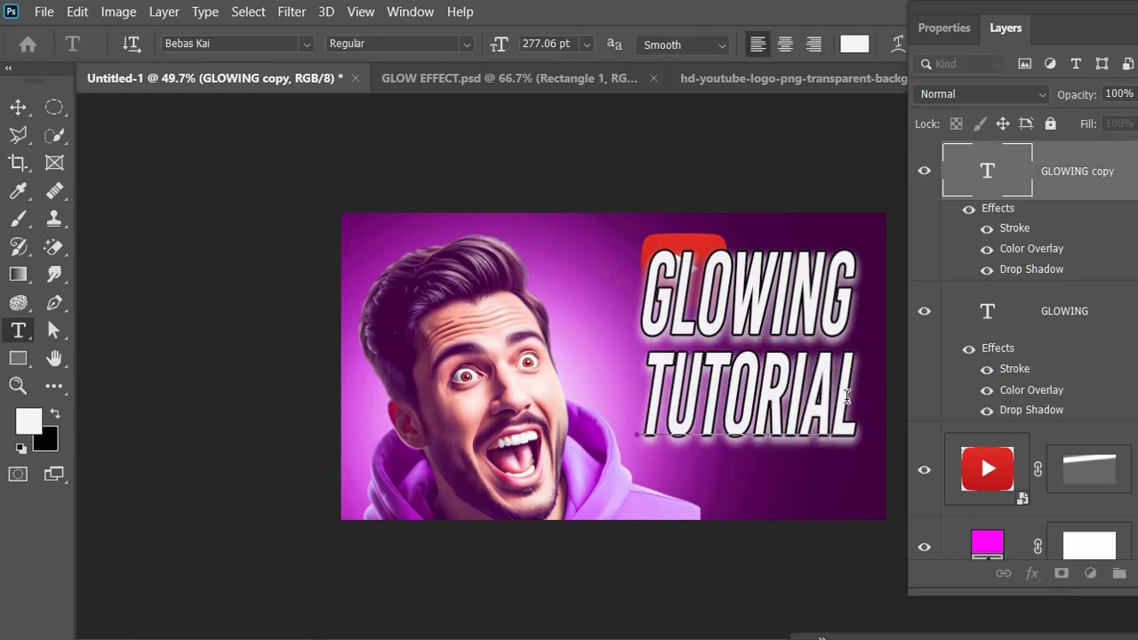
pyautogui.click(18, 107)
# Change the TUTORIAL text's colour to bright cyan
pyautogui.press('t')
pyautogui.click(854, 44)
pyautogui.click(520, 211)
pyautogui.click(494, 80)
pyautogui.press('Return')
pyautogui.press('v')
pyautogui.click(627, 362)
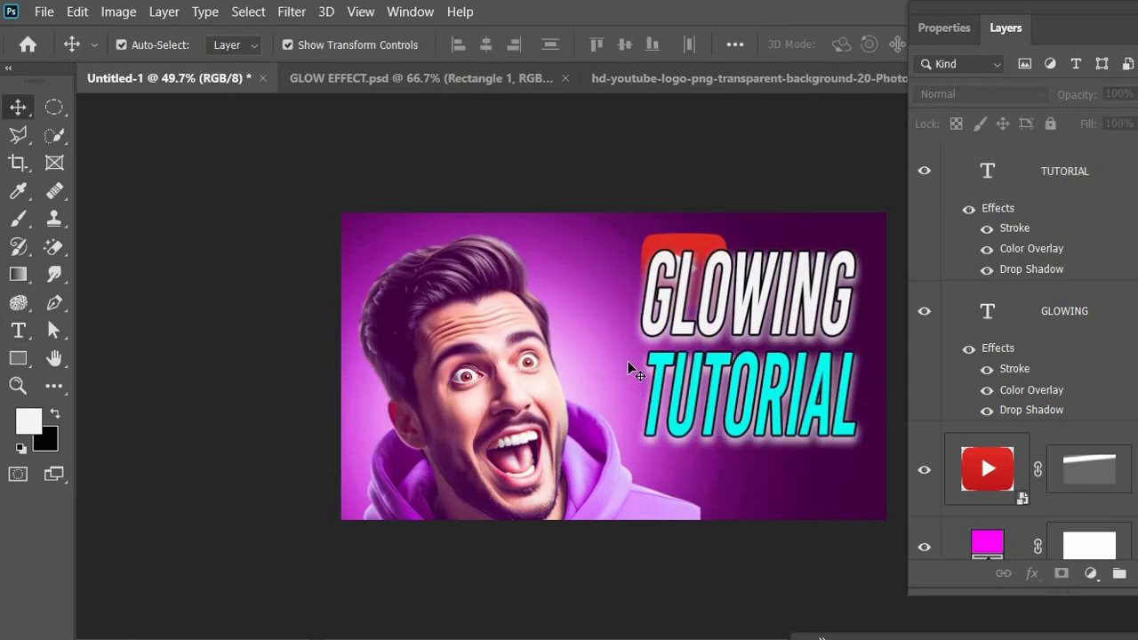
# Replace the TUTORIAL layer's Color Overlay with a Gradient Overlay running from white to cyan
pyautogui.click(1060, 214)
pyautogui.click(706, 410)
pyautogui.click(715, 438)
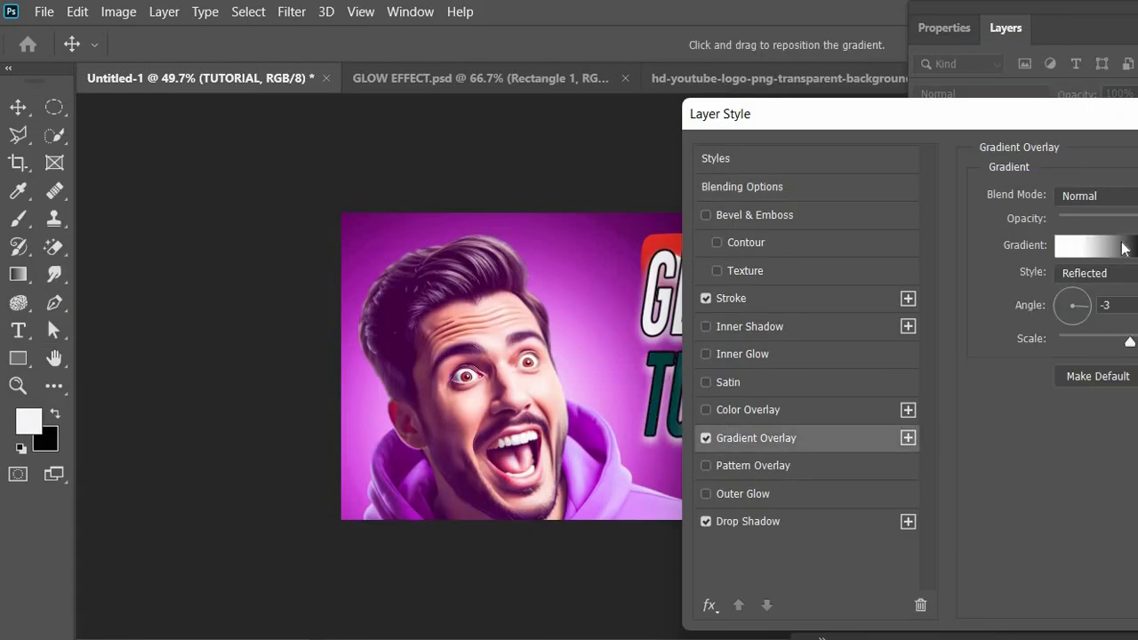
pyautogui.click(1125, 246)
pyautogui.doubleClick(411, 502)
pyautogui.click(521, 211)
pyautogui.click(707, 65)
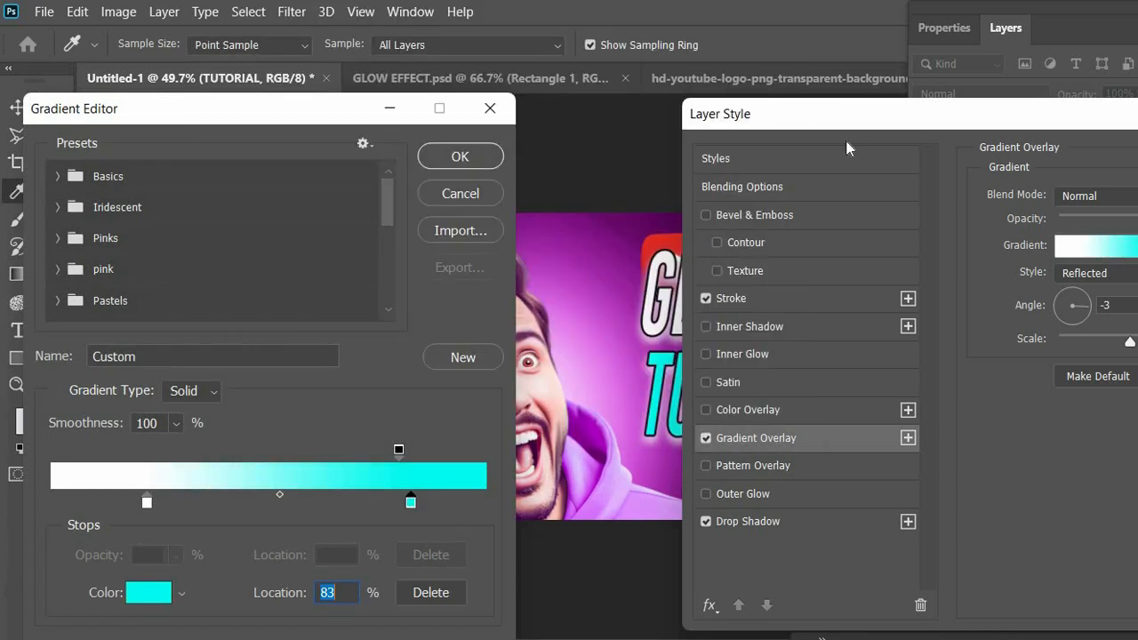
pyautogui.press('Return')
# Set the TUTORIAL gradient overlay's angle to -5° and its style to Diamond
pyautogui.moveTo(857, 122); pyautogui.dragTo(11, 188)
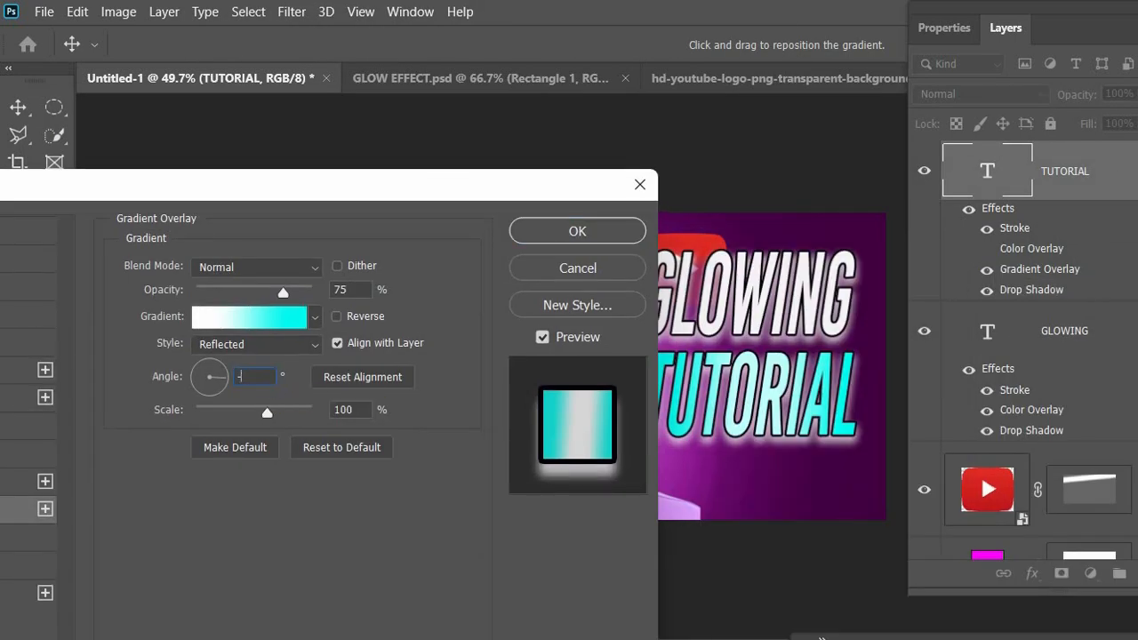
pyautogui.press('Return')
pyautogui.doubleClick(980, 187)
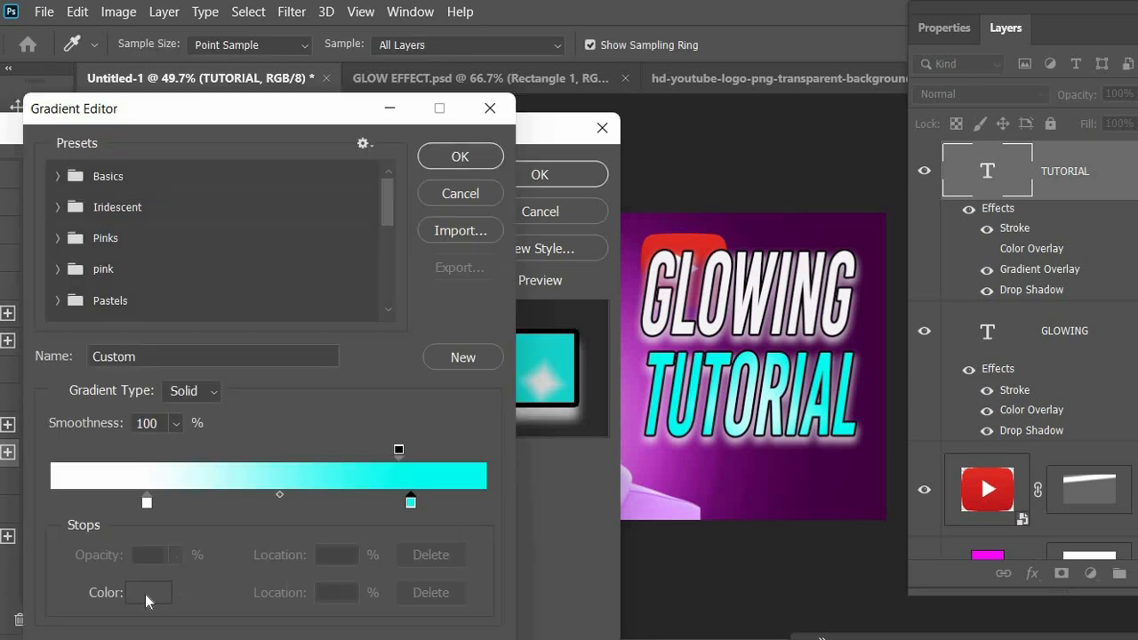
# Remove the cyan stop from the overlay's gradient and add a new bright cyan stop opposite the white one
pyautogui.click(147, 593)
pyautogui.moveTo(394, 127); pyautogui.dragTo(490, 81)
pyautogui.click(668, 71)
pyautogui.moveTo(410, 503); pyautogui.dragTo(239, 509)
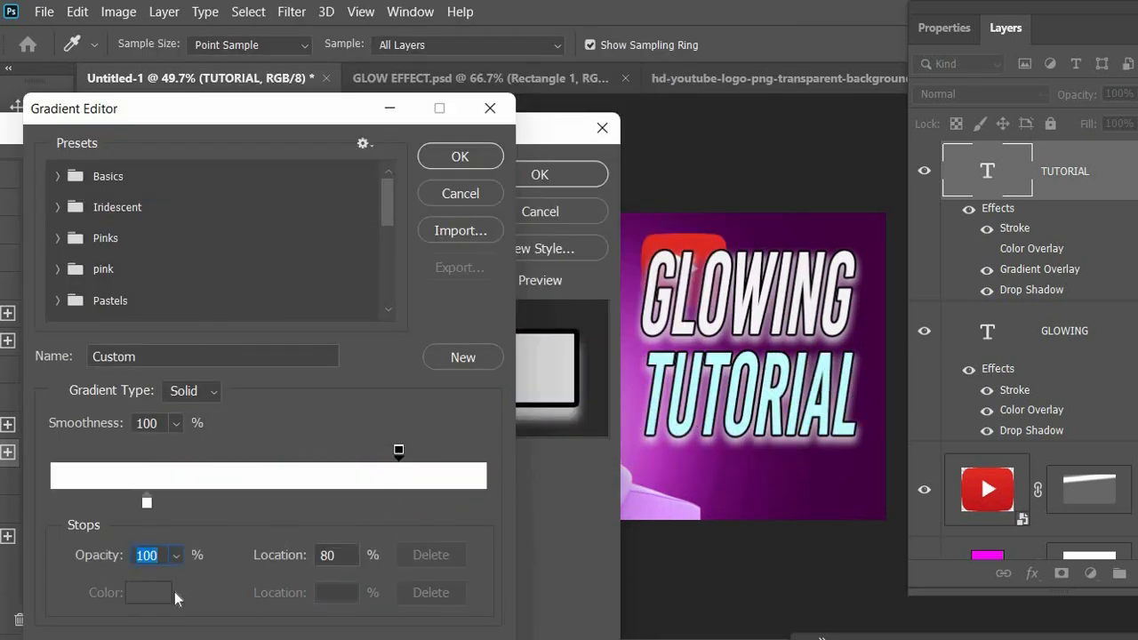
pyautogui.click(391, 500)
pyautogui.click(146, 593)
pyautogui.moveTo(495, 127); pyautogui.dragTo(486, 75)
pyautogui.moveTo(521, 305); pyautogui.dragTo(521, 208)
pyautogui.click(711, 63)
pyautogui.click(459, 157)
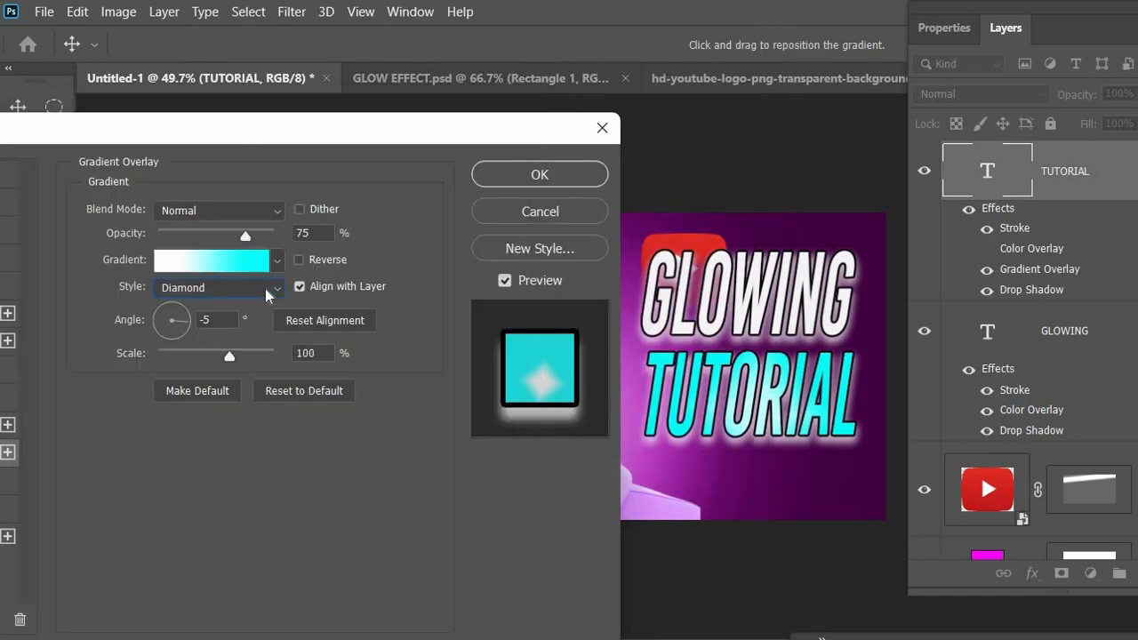
# Switch the gradient overlay to a style giving TUTORIAL cyan ends and a lighter middle, and apply the layer style
pyautogui.click(266, 289)
pyautogui.click(221, 342)
pyautogui.click(221, 289)
pyautogui.click(213, 358)
pyautogui.press('Return')
pyautogui.click(207, 220)
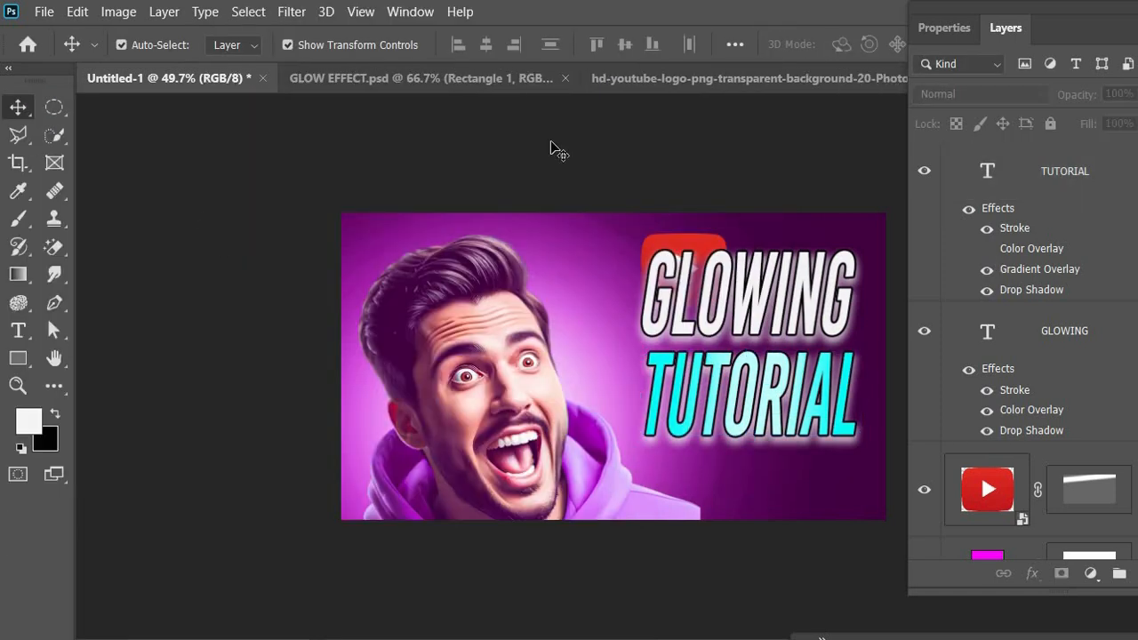
# Bring the Photoshop logo into the thumbnail as the topmost layer and convert it to a smart object
pyautogui.scroll(-3, 287, 264)
pyautogui.doubleClick(267, 217)
pyautogui.moveTo(574, 302); pyautogui.dragTo(602, 359)
pyautogui.rightClick(1057, 188)
pyautogui.click(933, 391)
# Scale the Photoshop logo down to a small icon and place it just beneath the TUTORIAL text
pyautogui.scroll(-6, 397, 205)
pyautogui.moveTo(447, 203); pyautogui.dragTo(742, 480)
pyautogui.scroll(6, 559, 163)
pyautogui.click(726, 600)
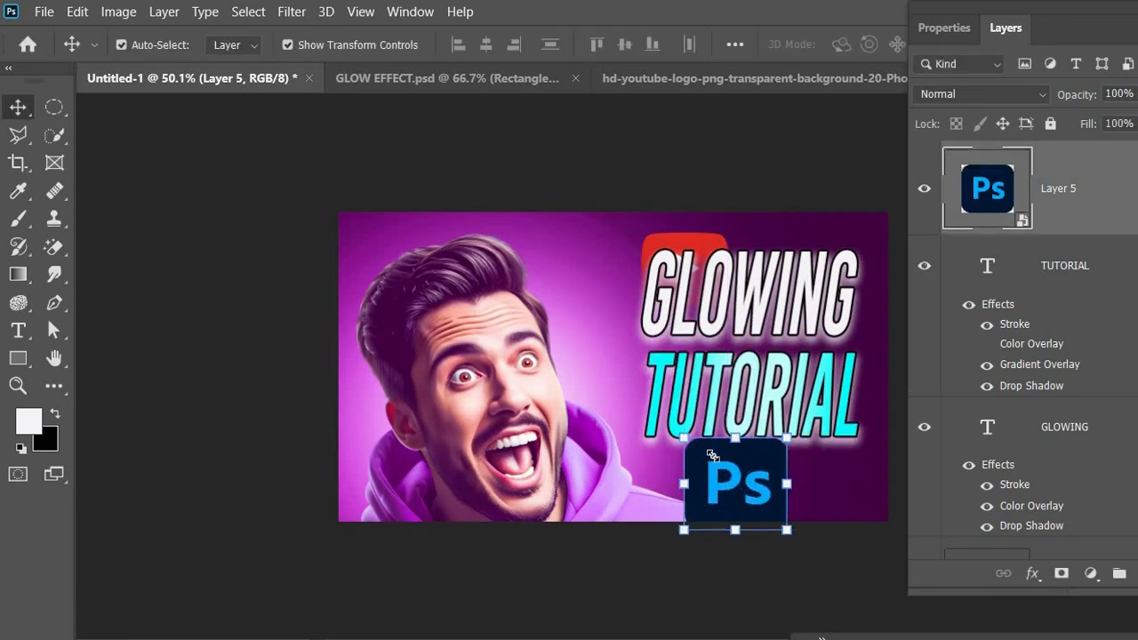
pyautogui.moveTo(684, 437); pyautogui.dragTo(711, 454)
pyautogui.moveTo(756, 476); pyautogui.dragTo(735, 480)
# Place copies of the YouTube logo partly cut off at the canvas's upper-left and lower-left corners
pyautogui.click(195, 337)
pyautogui.click(702, 238)
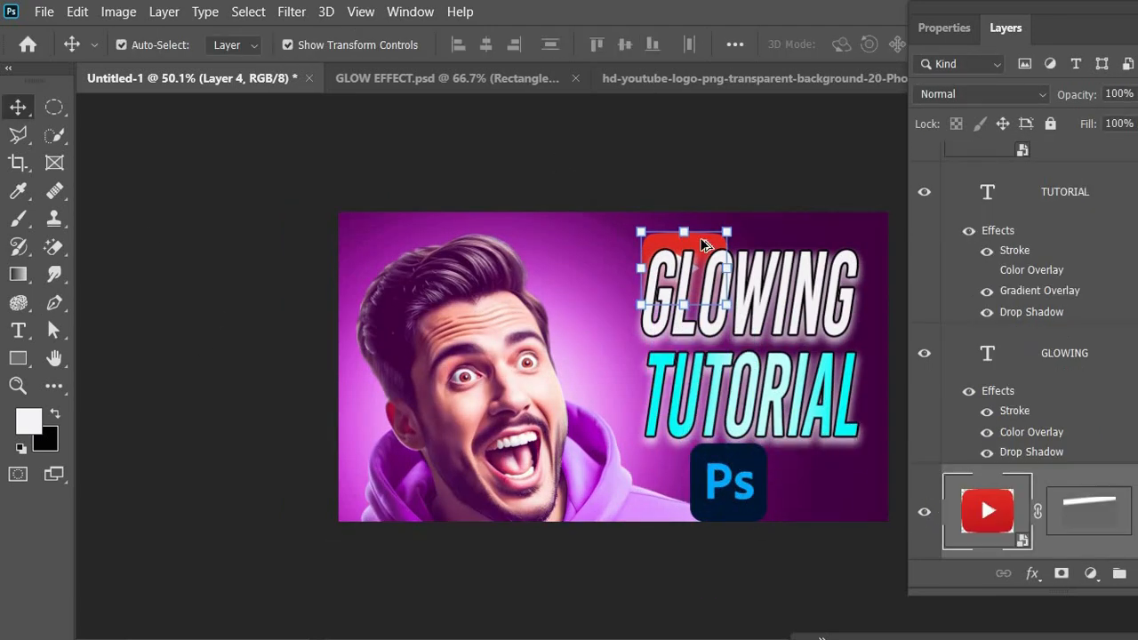
pyautogui.moveTo(702, 238); pyautogui.dragTo(326, 503)
# Duplicate the Photoshop logo, tilt the copy about -24°, and arrange it partly below the canvas edge beside the upright logo
pyautogui.moveTo(729, 509); pyautogui.dragTo(676, 480)
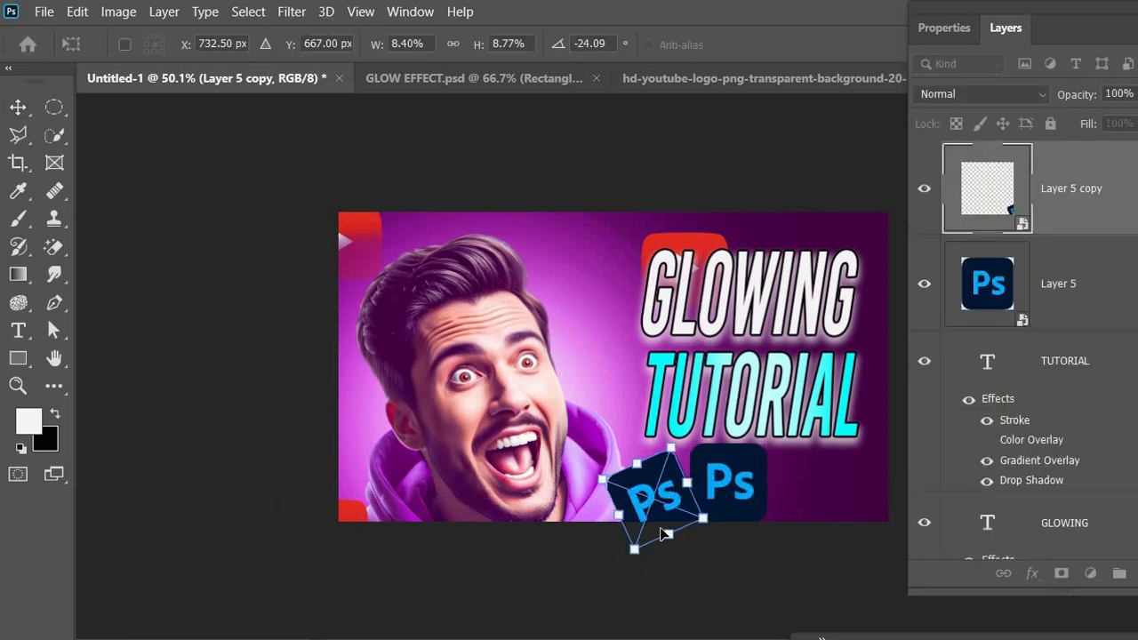
pyautogui.click(305, 330)
pyautogui.moveTo(729, 484); pyautogui.dragTo(766, 485)
pyautogui.moveTo(667, 508); pyautogui.dragTo(695, 511)
pyautogui.click(724, 569)
# Add a layer mask to the upright Photoshop logo and fade its lower part with a gradient
pyautogui.click(782, 506)
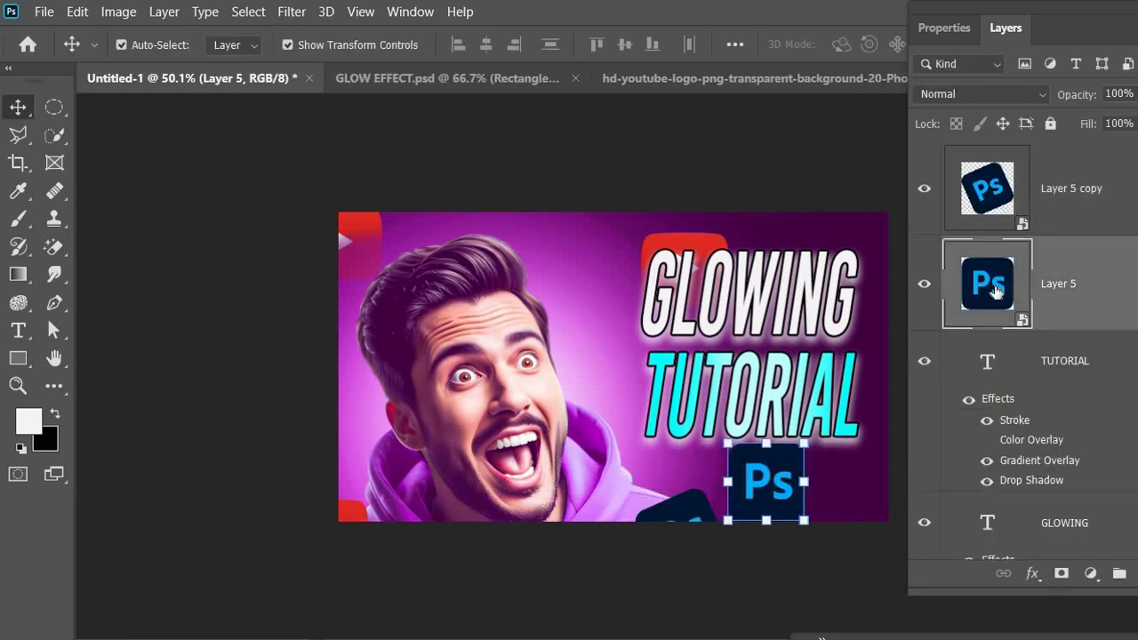
pyautogui.click(1062, 576)
pyautogui.press('g')
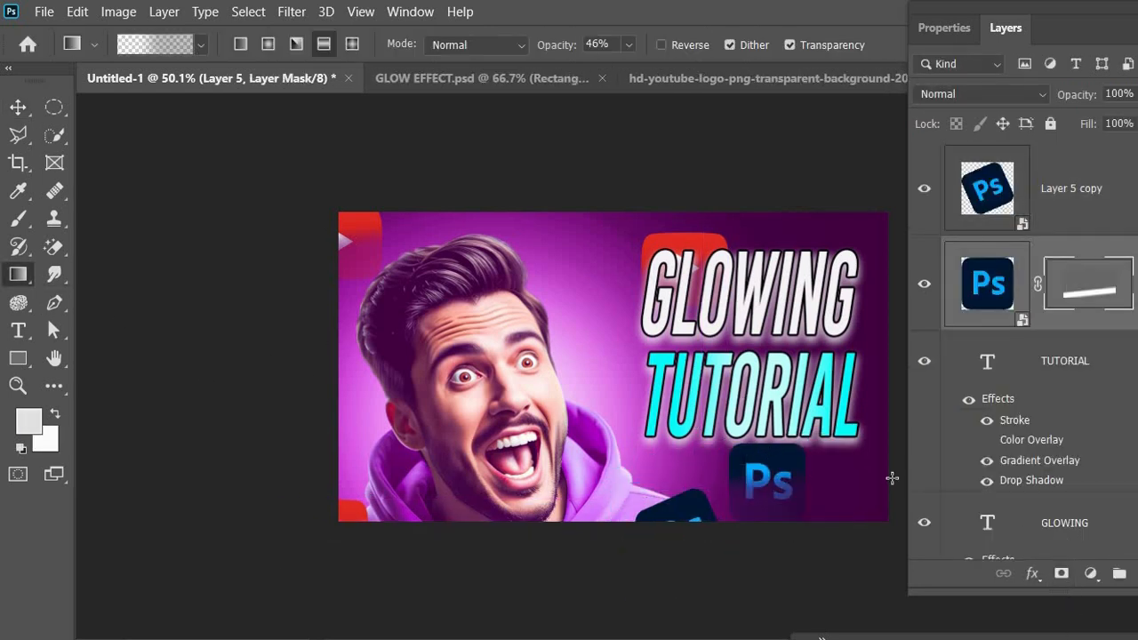